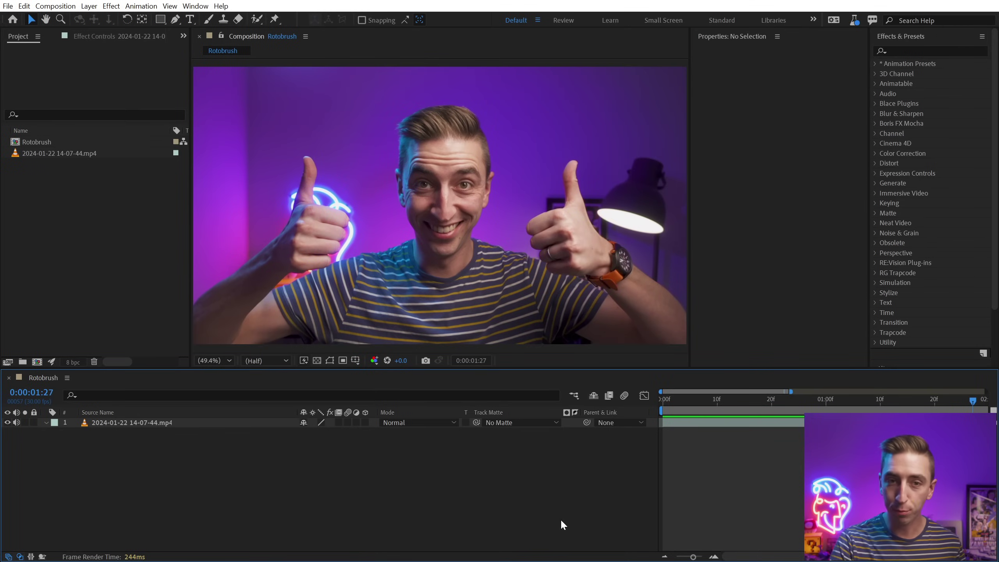
# - Scrub through the clip, show the full composition duration in the timeline, and set the current time to 0:00:00:17
pyautogui.moveTo(769, 399); pyautogui.dragTo(931, 404)
pyautogui.press('-')
pyautogui.press('-')
pyautogui.press('=')
pyautogui.press('-')
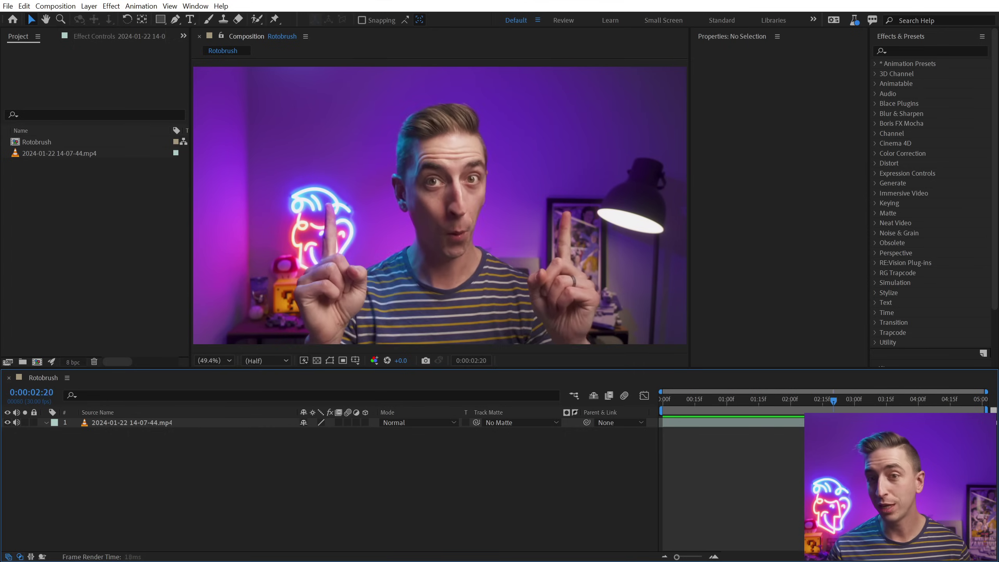
pyautogui.moveTo(832, 425); pyautogui.dragTo(700, 428)
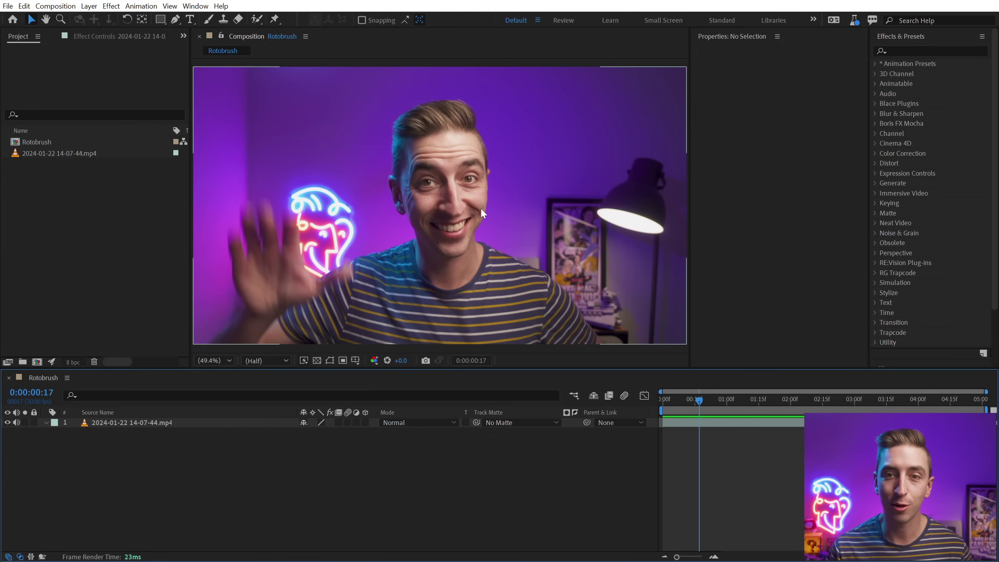
pyautogui.click(149, 425)
pyautogui.click(256, 19)
pyautogui.doubleClick(456, 189)
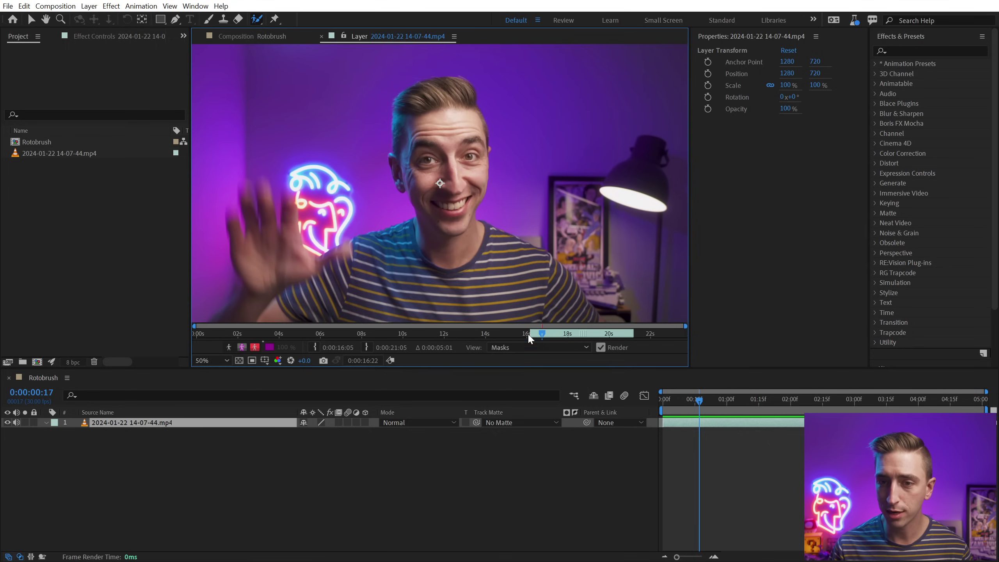
pyautogui.moveTo(540, 370); pyautogui.dragTo(539, 408)
pyautogui.moveTo(699, 428); pyautogui.dragTo(735, 435)
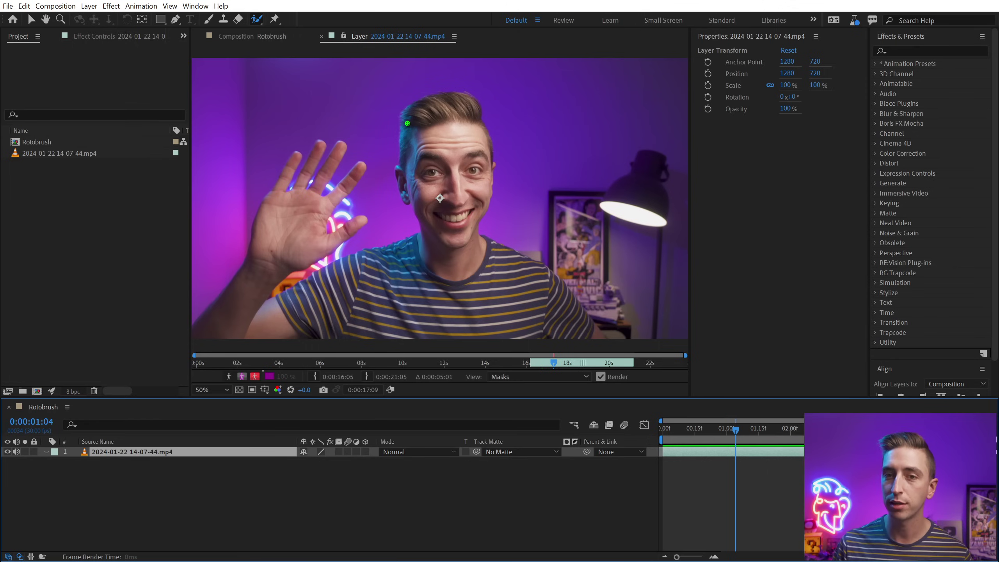
# - Resize the Roto Brush, paint foreground strokes over the person and raised hand, and correct the selection around the head and hair
pyautogui.moveTo(366, 131)
pyautogui.keyDown('ctrl'); pyautogui.mouseDown()
pyautogui.moveTo(405, 131)
pyautogui.moveTo(366, 131)
pyautogui.mouseUp(); pyautogui.keyUp('ctrl')
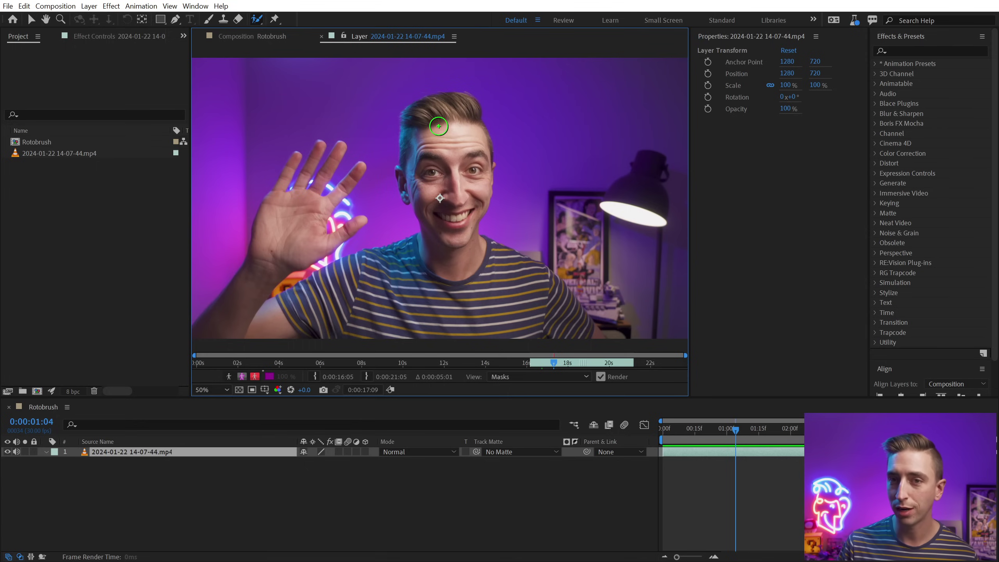
pyautogui.moveTo(444, 119)
pyautogui.mouseDown()
pyautogui.moveTo(442, 202)
pyautogui.moveTo(448, 269)
pyautogui.moveTo(519, 284)
pyautogui.moveTo(549, 309)
pyautogui.moveTo(298, 310)
pyautogui.moveTo(250, 323)
pyautogui.moveTo(229, 315)
pyautogui.moveTo(305, 206)
pyautogui.mouseUp()
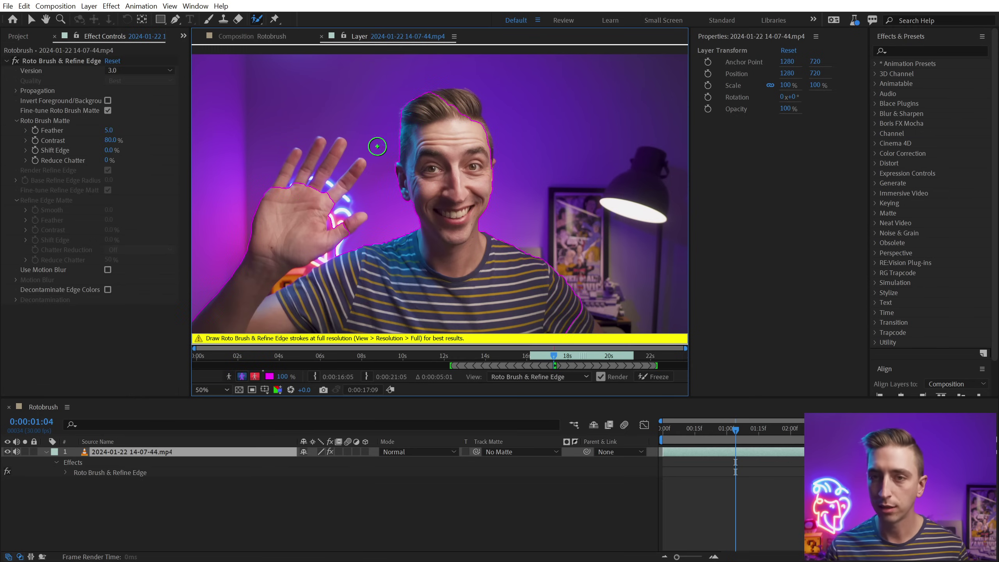
pyautogui.scroll(2, 501, 227)
pyautogui.moveTo(487, 257); pyautogui.dragTo(460, 210)
pyautogui.hotkey('alt', 'w')
pyautogui.moveTo(434, 155)
pyautogui.mouseDown()
pyautogui.moveTo(389, 114)
pyautogui.moveTo(425, 110)
pyautogui.moveTo(474, 247)
pyautogui.moveTo(440, 221)
pyautogui.mouseUp()
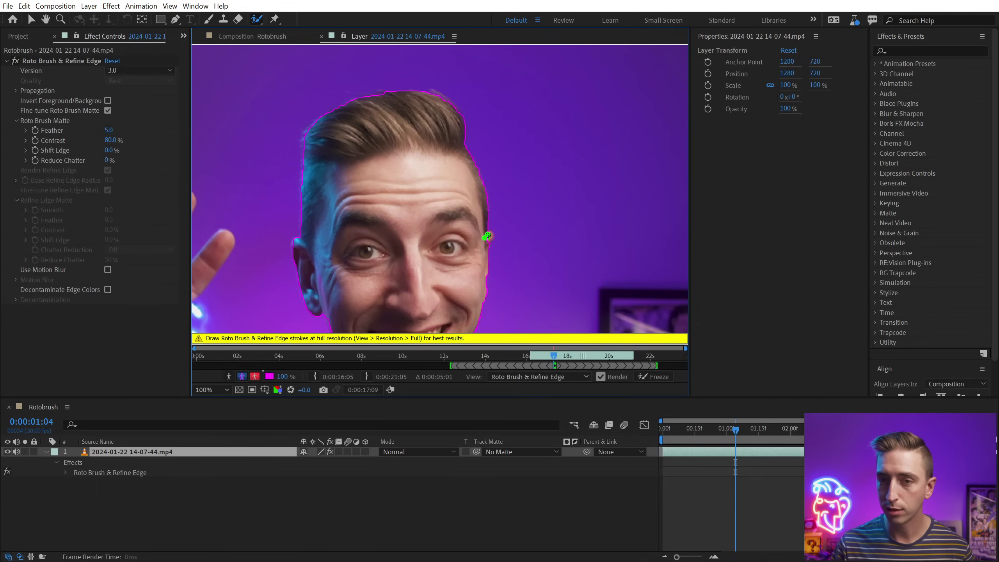
# - Clean up the Roto Brush selection edge in the gap between the raised arm and the striped sleeve
pyautogui.scroll(-1, 454, 251)
pyautogui.moveTo(465, 263); pyautogui.dragTo(564, 163)
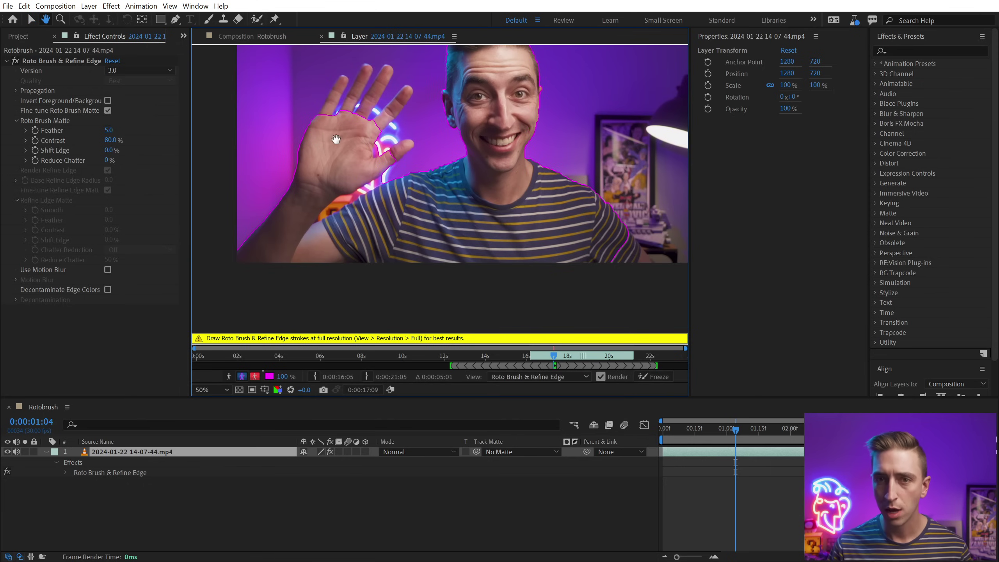
pyautogui.scroll(2, 360, 192)
pyautogui.moveTo(283, 213); pyautogui.dragTo(434, 202)
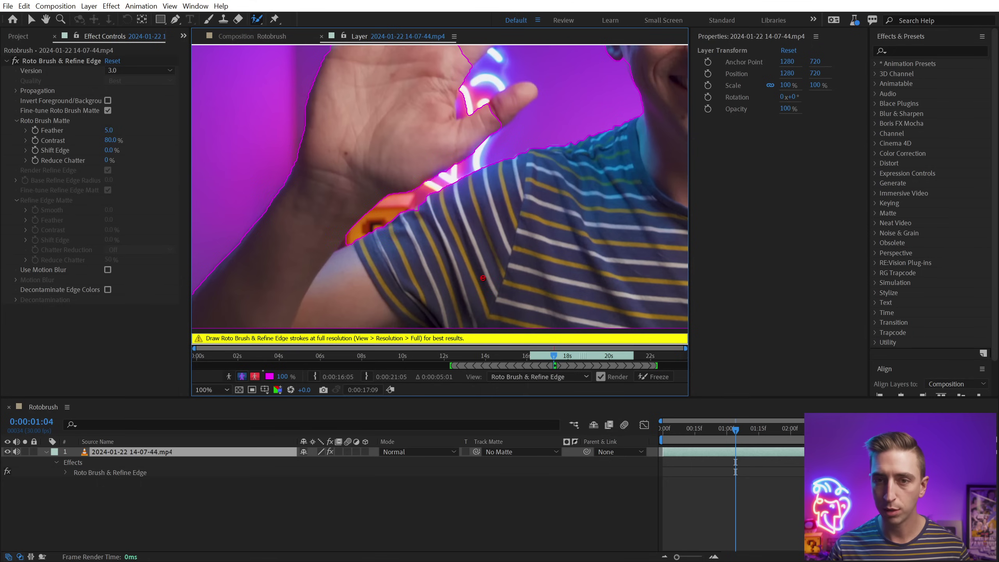
pyautogui.scroll(4, 343, 245)
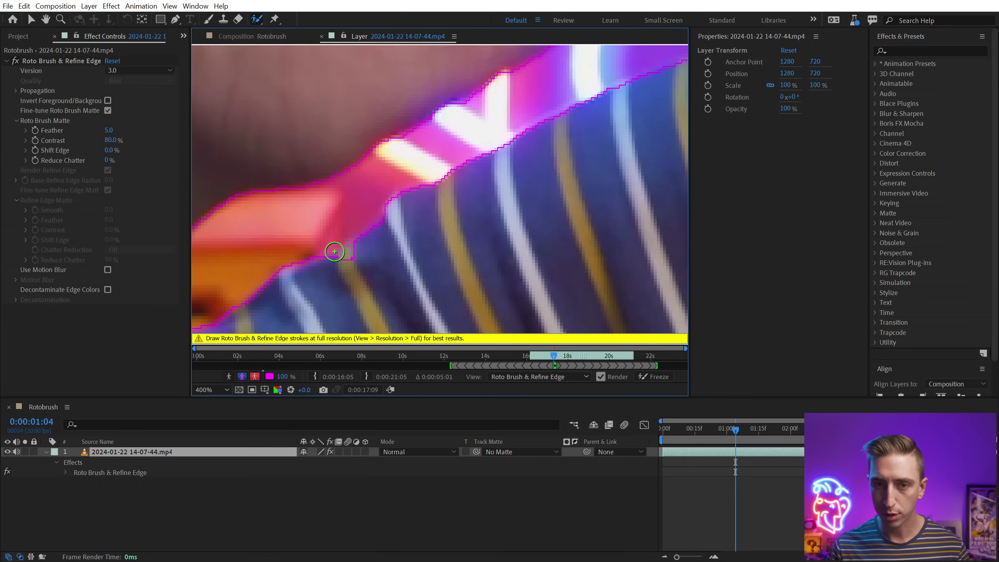
pyautogui.moveTo(599, 155); pyautogui.dragTo(561, 182)
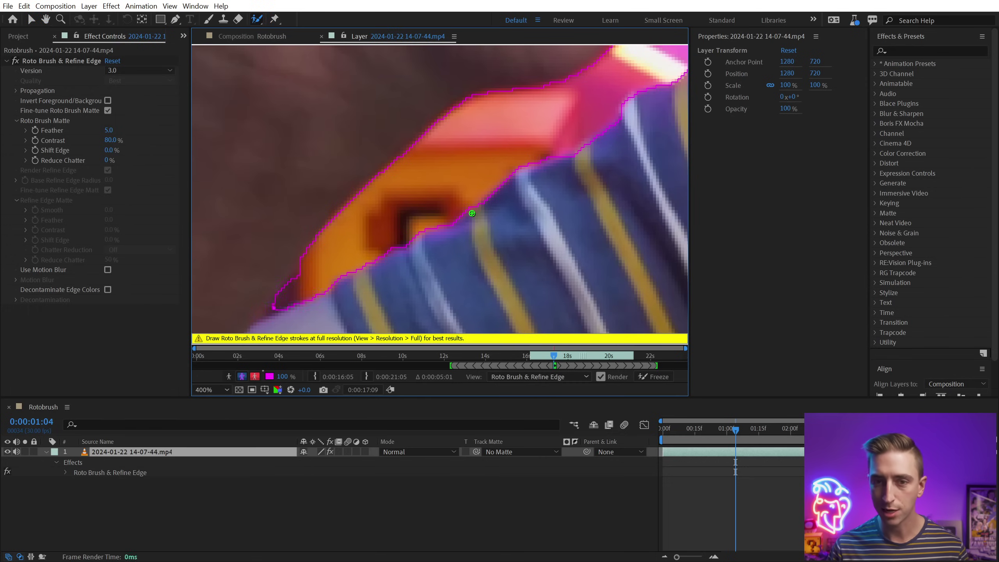
# - Add the raised hand's fingers to the Roto Brush foreground and keep the gaps between them as background
pyautogui.scroll(-4, 470, 212)
pyautogui.press('h')
pyautogui.moveTo(510, 165)
pyautogui.mouseDown()
pyautogui.moveTo(373, 233)
pyautogui.moveTo(305, 57)
pyautogui.mouseUp()
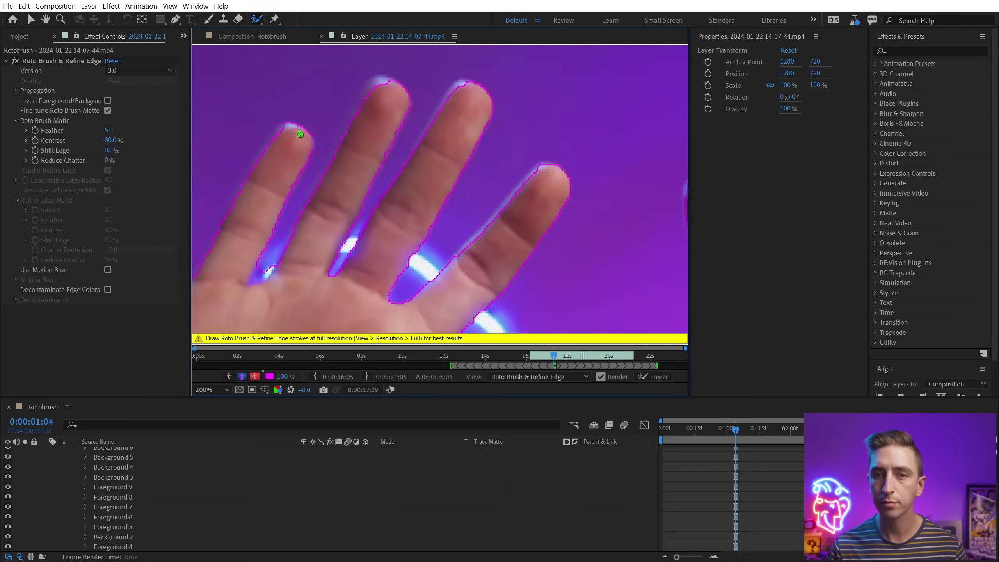
pyautogui.scroll(-2, 486, 198)
pyautogui.moveTo(519, 161); pyautogui.dragTo(438, 229)
pyautogui.hotkey('alt', 'w')
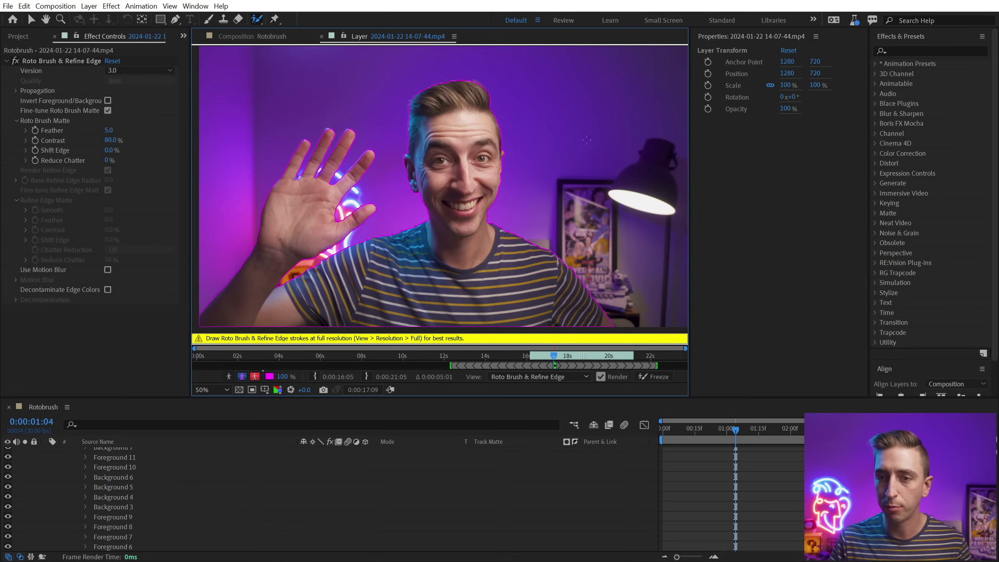
# - Paint a Refine Edge stroke along the blue-lit side of the hair, from above the ear up to the hairline's top
pyautogui.scroll(2, 455, 190)
pyautogui.moveTo(521, 157); pyautogui.dragTo(435, 282)
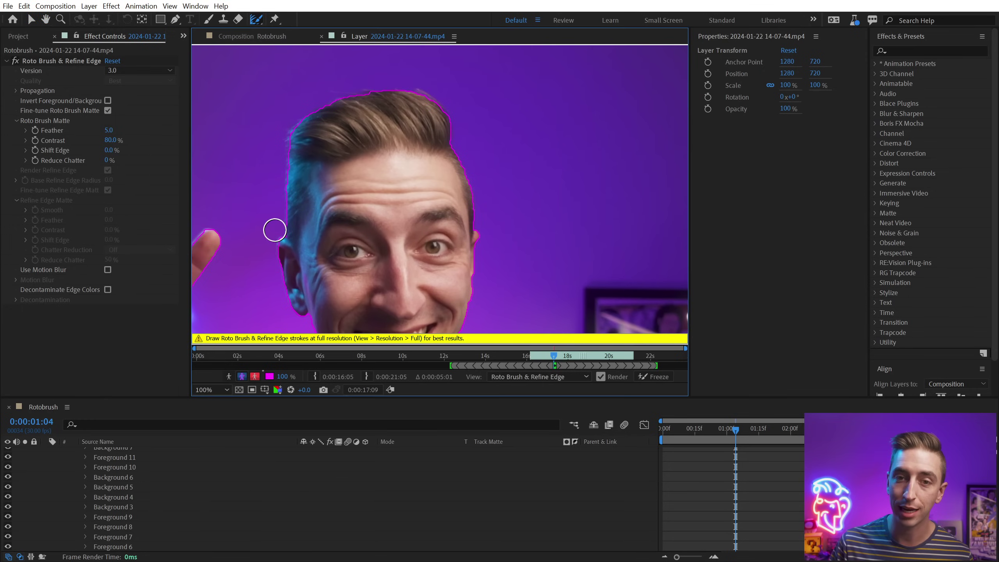
pyautogui.scroll(2, 446, 201)
pyautogui.moveTo(446, 200)
pyautogui.mouseDown()
pyautogui.moveTo(568, 194)
pyautogui.moveTo(484, 236)
pyautogui.mouseUp()
pyautogui.keyDown('ctrl'); pyautogui.moveTo(375, 221); pyautogui.dragTo(366, 221); pyautogui.keyUp('ctrl')
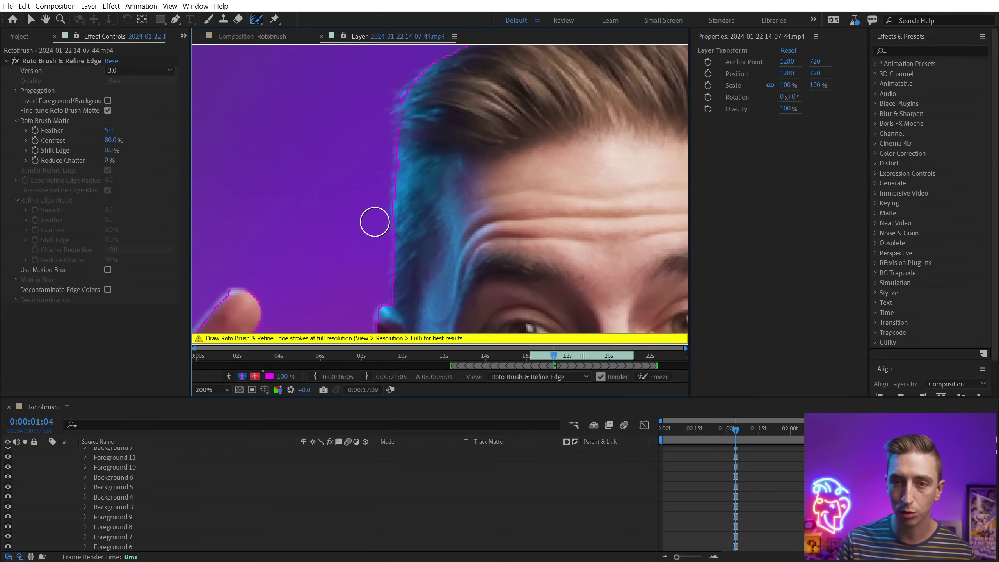
pyautogui.moveTo(388, 294)
pyautogui.mouseDown()
pyautogui.moveTo(397, 100)
pyautogui.moveTo(421, 61)
pyautogui.moveTo(464, 40)
pyautogui.mouseUp()
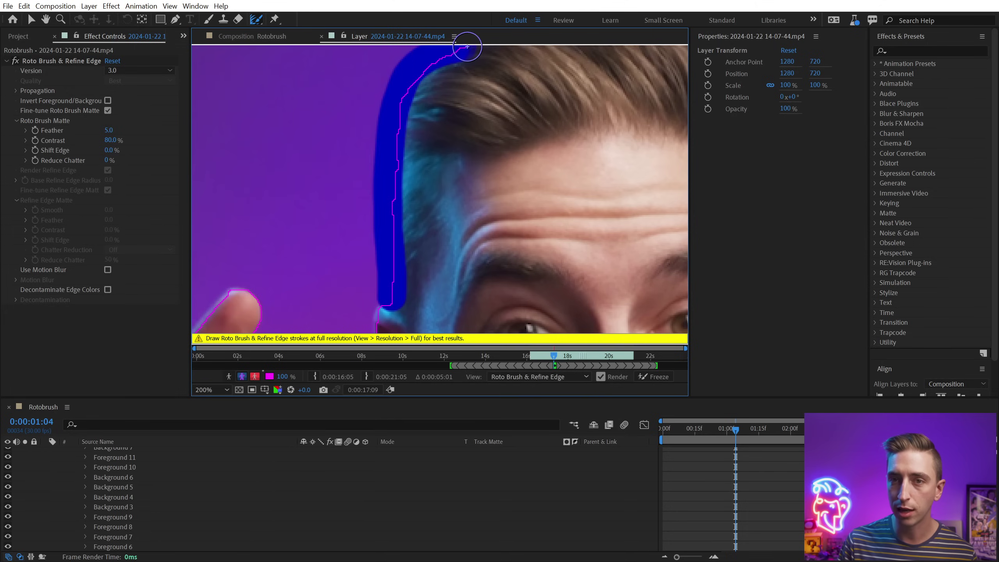
# - Continue the Refine Edge strokes over the top of the hair and down the other side to the ear
pyautogui.moveTo(523, 106); pyautogui.dragTo(454, 178)
pyautogui.moveTo(348, 172)
pyautogui.mouseDown()
pyautogui.moveTo(411, 143)
pyautogui.moveTo(499, 132)
pyautogui.moveTo(561, 142)
pyautogui.moveTo(606, 180)
pyautogui.moveTo(620, 249)
pyautogui.moveTo(614, 216)
pyautogui.mouseUp()
pyautogui.press('space')
pyautogui.moveTo(659, 288)
pyautogui.mouseDown()
pyautogui.moveTo(584, 192)
pyautogui.moveTo(510, 161)
pyautogui.mouseUp()
pyautogui.moveTo(456, 98)
pyautogui.mouseDown()
pyautogui.moveTo(504, 217)
pyautogui.moveTo(500, 238)
pyautogui.moveTo(469, 104)
pyautogui.mouseUp()
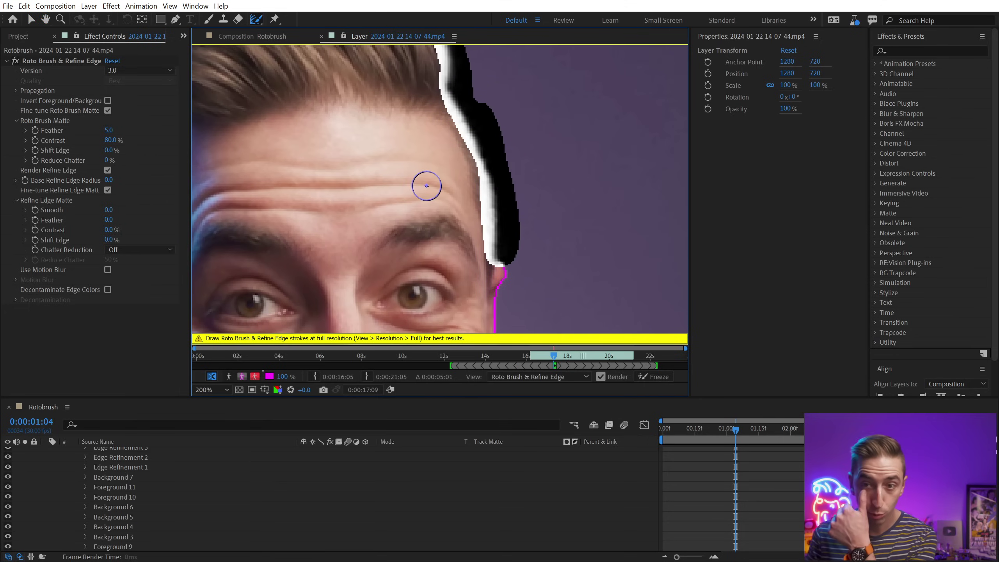
pyautogui.scroll(-2, 427, 186)
pyautogui.press('space')
pyautogui.moveTo(393, 249)
pyautogui.mouseDown()
pyautogui.moveTo(402, 180)
pyautogui.moveTo(484, 167)
pyautogui.moveTo(437, 205)
pyautogui.moveTo(438, 227)
pyautogui.mouseUp()
pyautogui.press('space')
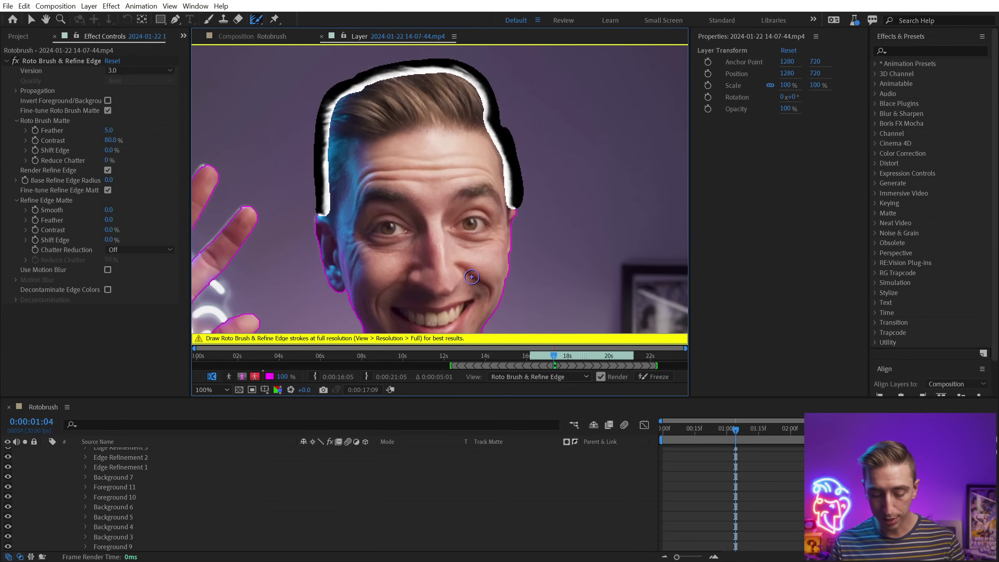
pyautogui.hotkey('alt', '/')
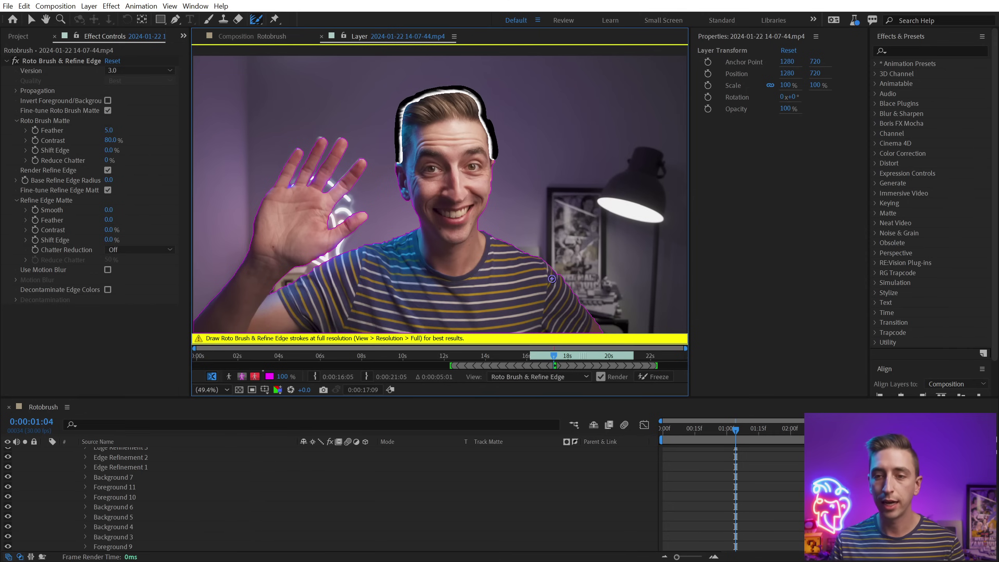
# - Advance the Roto Brush propagation frame by frame to 0:00:01:09, checking the outline of the moving hand
pyautogui.scroll(3, 546, 274)
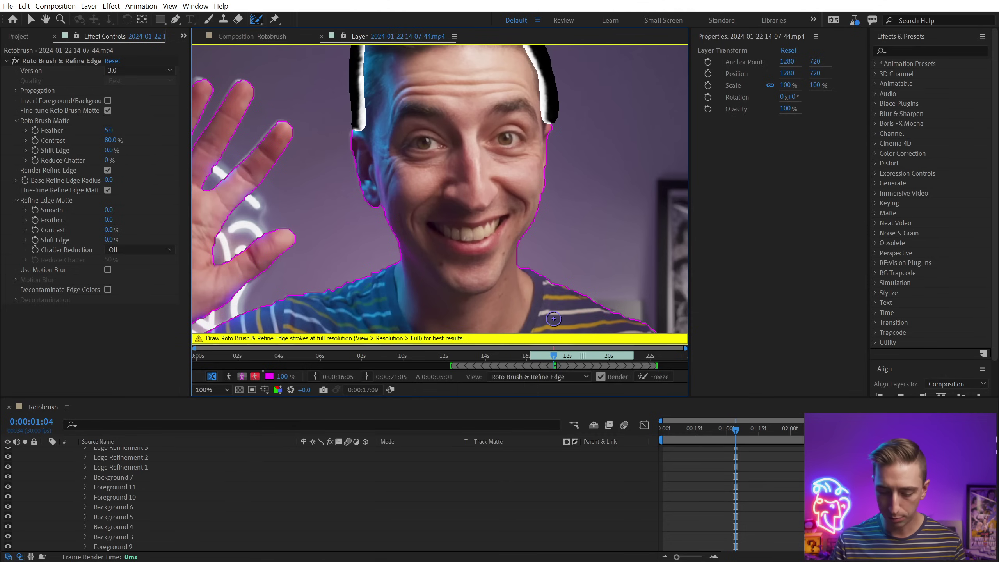
pyautogui.press('pagedown')
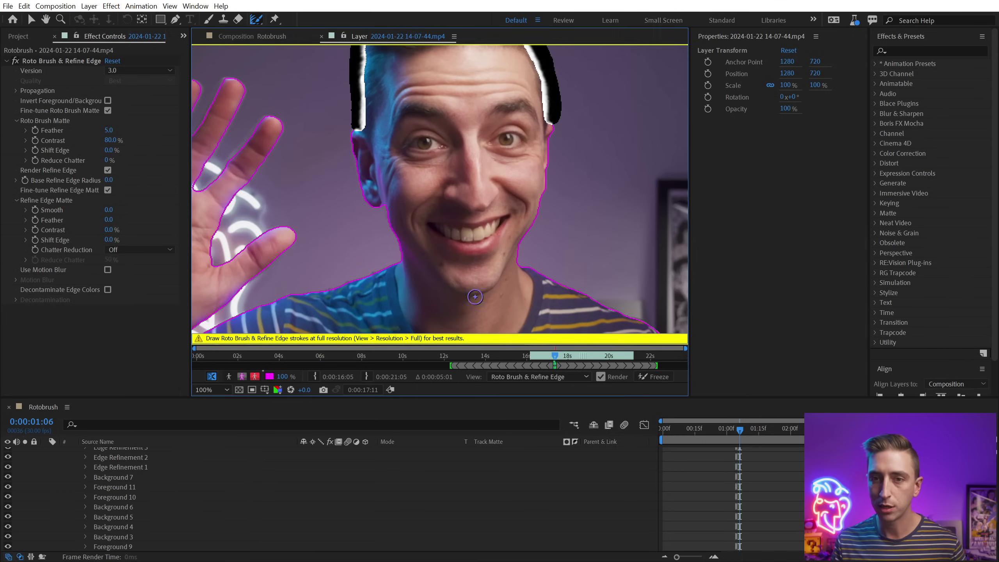
pyautogui.press('pagedown')
pyautogui.press('space')
pyautogui.moveTo(298, 190); pyautogui.dragTo(500, 165)
pyautogui.press(',')
pyautogui.press(',')
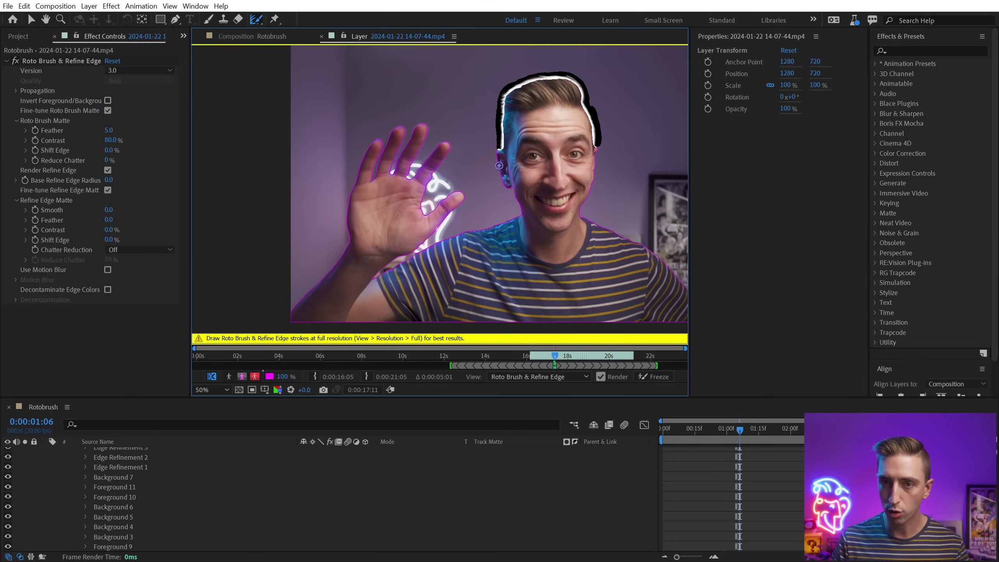
pyautogui.hotkey('shift', '/')
pyautogui.press('pagedown')
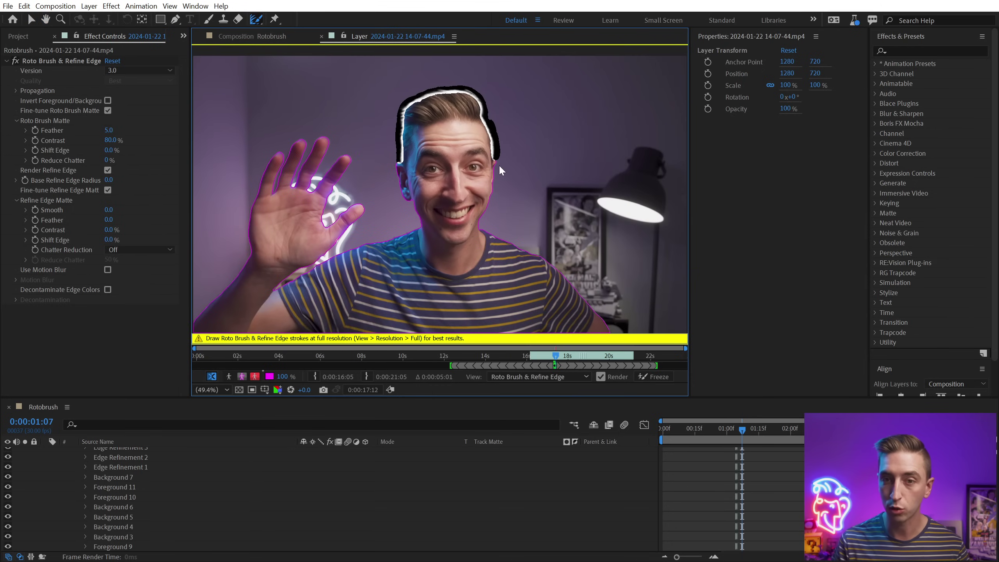
pyautogui.press('pagedown')
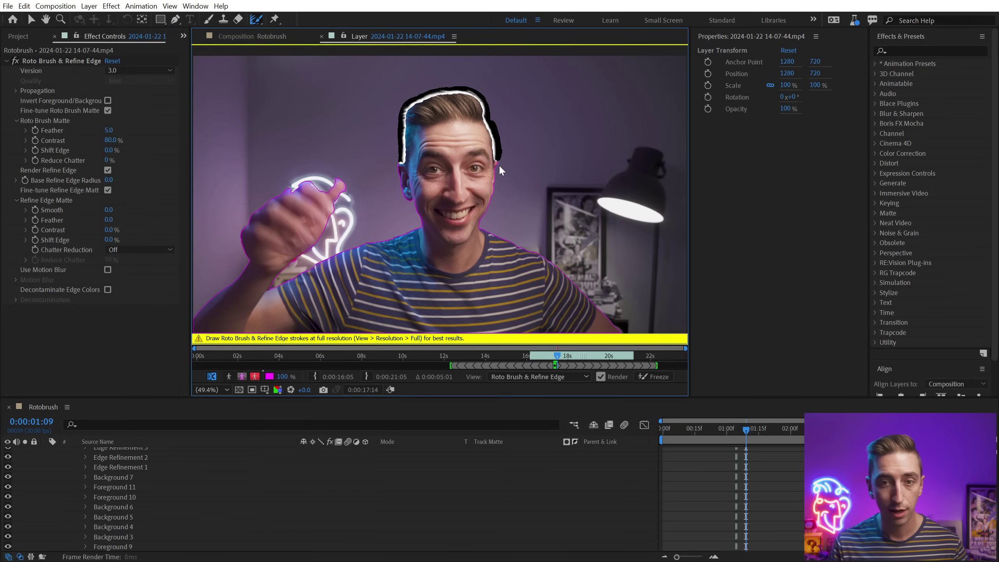
pyautogui.press('pagedown')
# - Subtract the neon sign areas beside the raised thumb from the Roto Brush selection at 0:00:01:09
pyautogui.press('.')
pyautogui.press('.')
pyautogui.press('space')
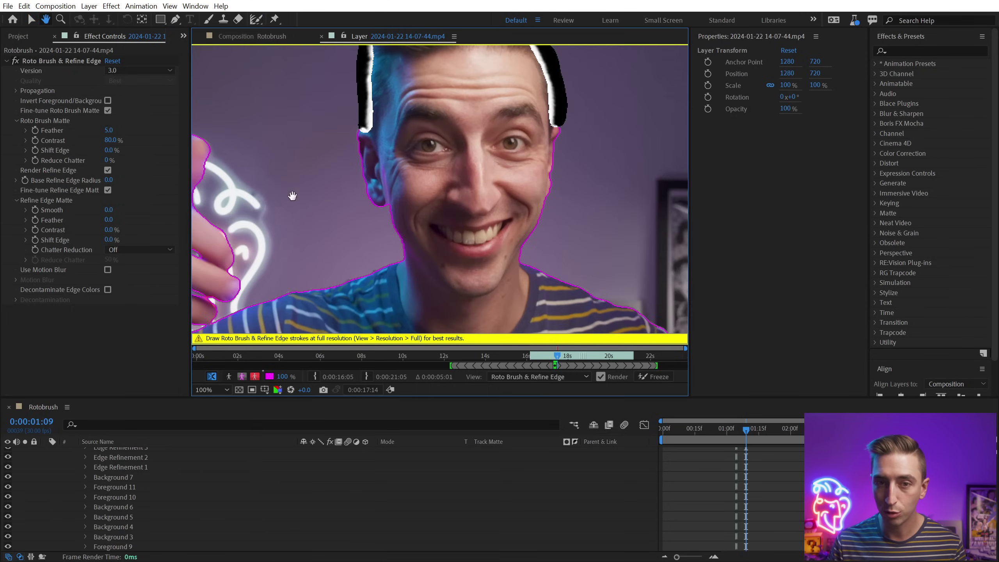
pyautogui.moveTo(292, 196); pyautogui.dragTo(671, 152)
pyautogui.press('.')
pyautogui.press('space')
pyautogui.moveTo(587, 147)
pyautogui.mouseDown()
pyautogui.moveTo(282, 203)
pyautogui.moveTo(267, 217)
pyautogui.mouseUp()
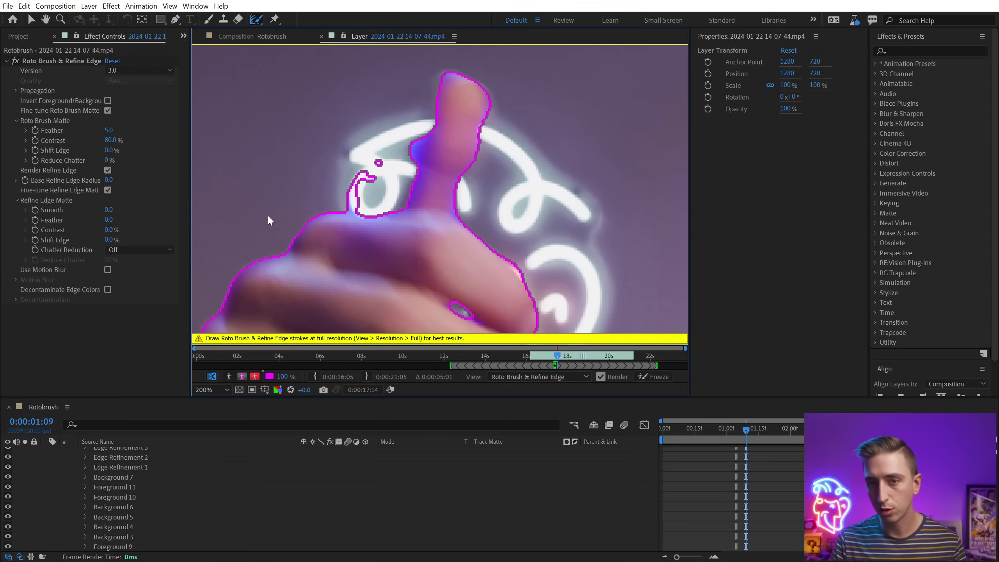
pyautogui.moveTo(256, 23); pyautogui.dragTo(298, 31)
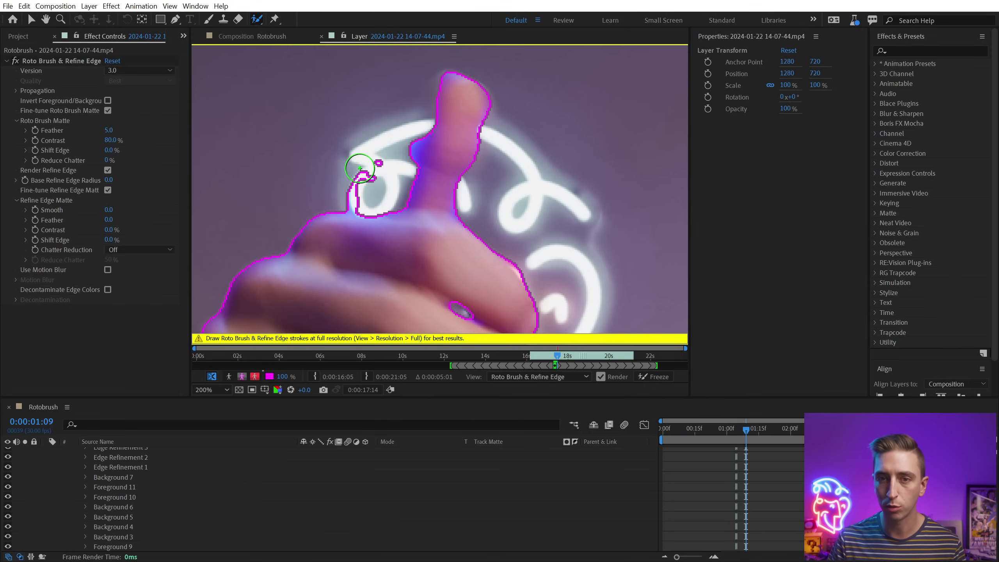
pyautogui.moveTo(377, 138); pyautogui.dragTo(356, 184)
pyautogui.moveTo(335, 193); pyautogui.dragTo(337, 193)
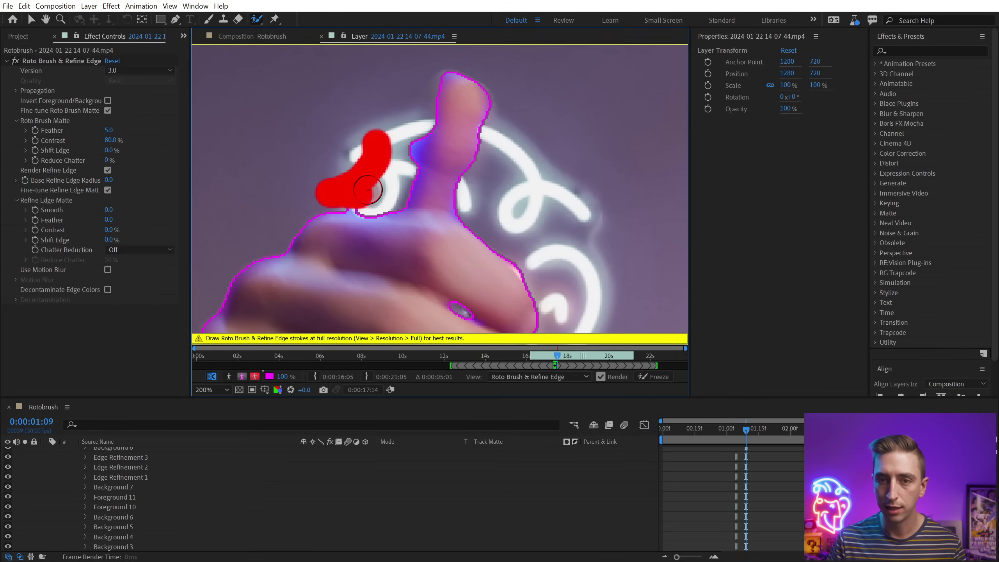
pyautogui.press(',')
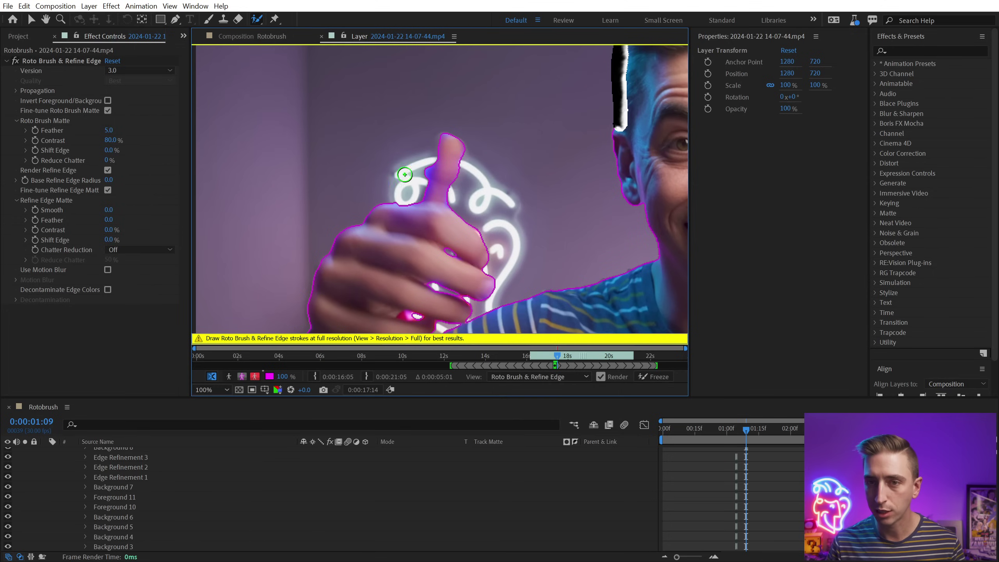
pyautogui.moveTo(424, 158); pyautogui.dragTo(412, 193)
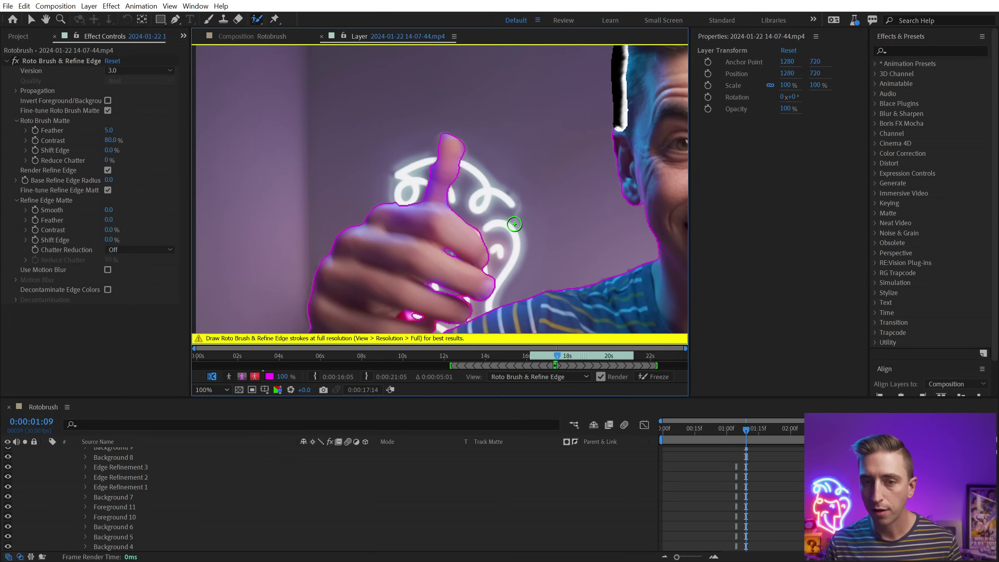
# - Show the whole frame and advance the Roto Brush propagation ten frames to 0:00:01:19
pyautogui.press('space')
pyautogui.moveTo(580, 215); pyautogui.dragTo(227, 124)
pyautogui.moveTo(510, 233)
pyautogui.mouseDown()
pyautogui.moveTo(350, 139)
pyautogui.moveTo(546, 210)
pyautogui.moveTo(522, 150)
pyautogui.mouseUp()
pyautogui.press(',')
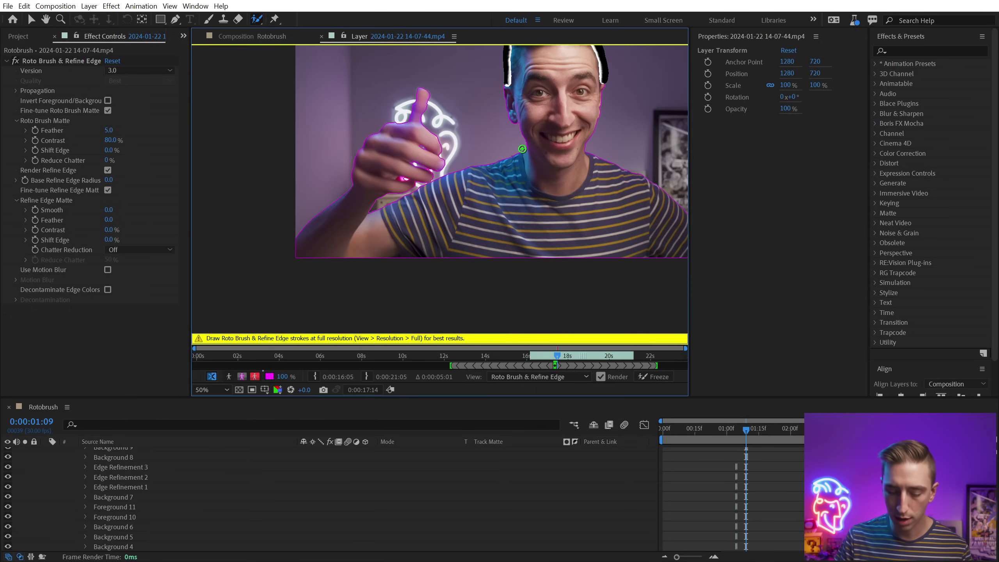
pyautogui.hotkey('alt', '/')
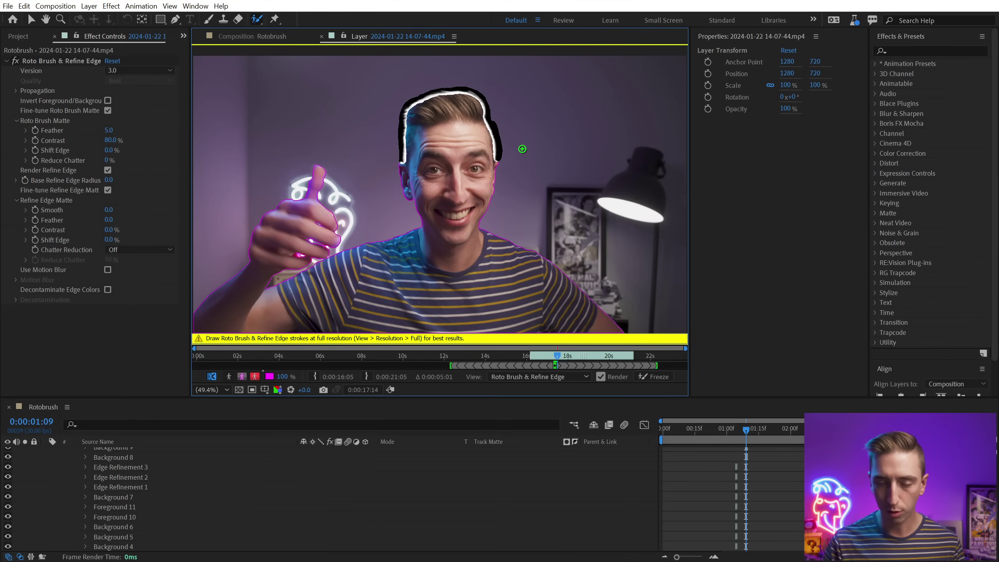
pyautogui.hotkey('shift', 'pagedown')
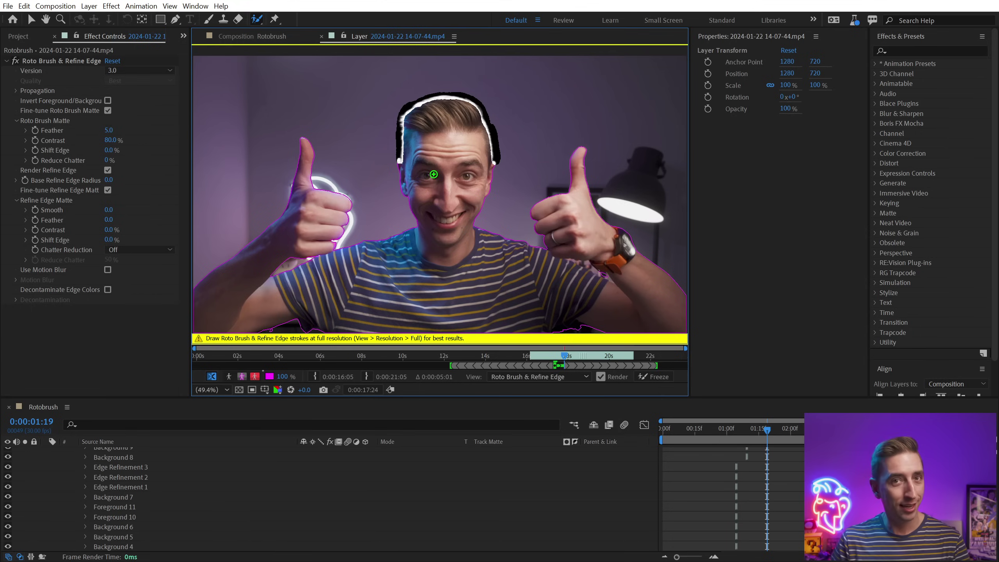
# - Subtract the background gap between the watch wrist and the striped sleeve at 0:00:01:19
pyautogui.scroll(3, 569, 192)
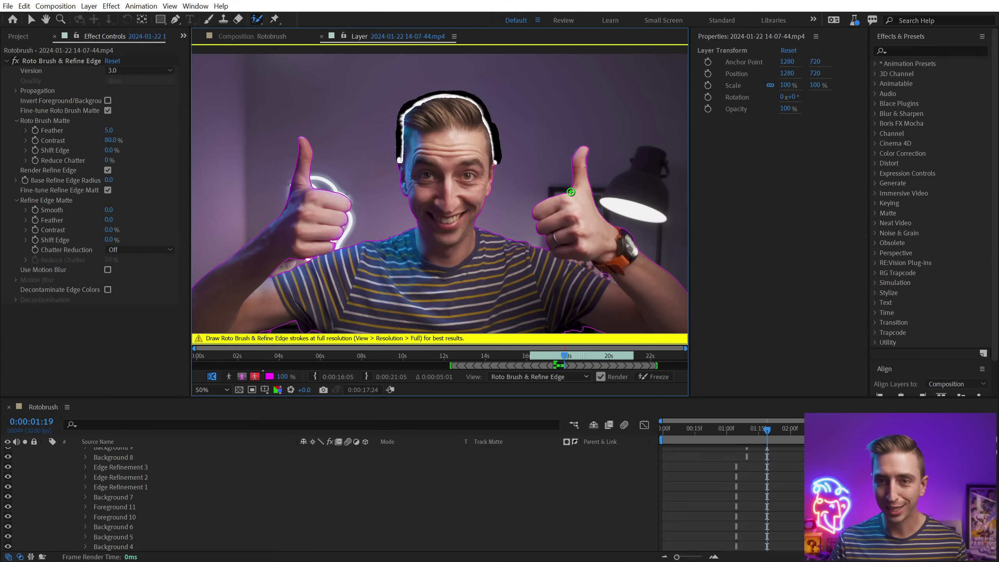
pyautogui.moveTo(480, 266); pyautogui.dragTo(436, 162)
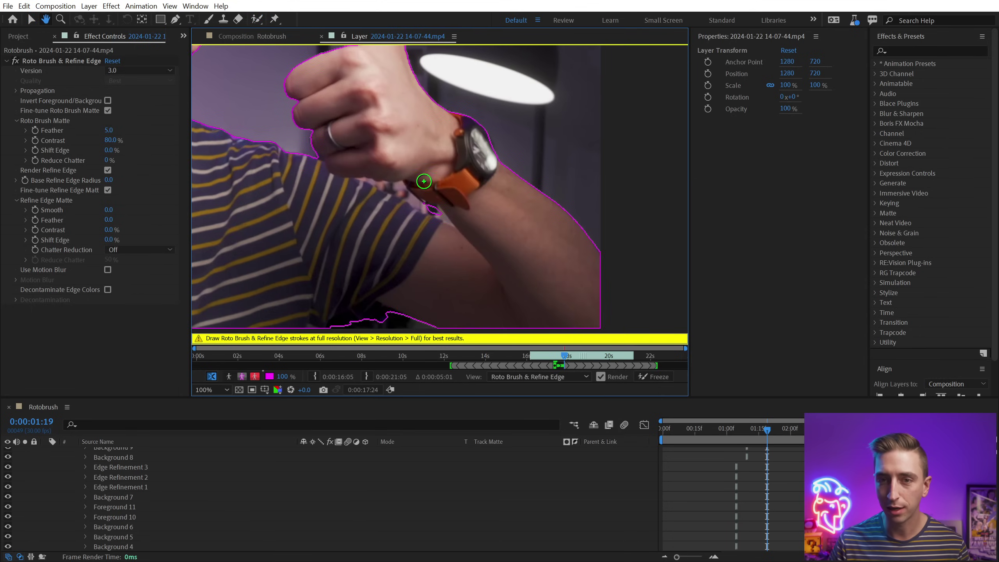
pyautogui.scroll(1, 423, 182)
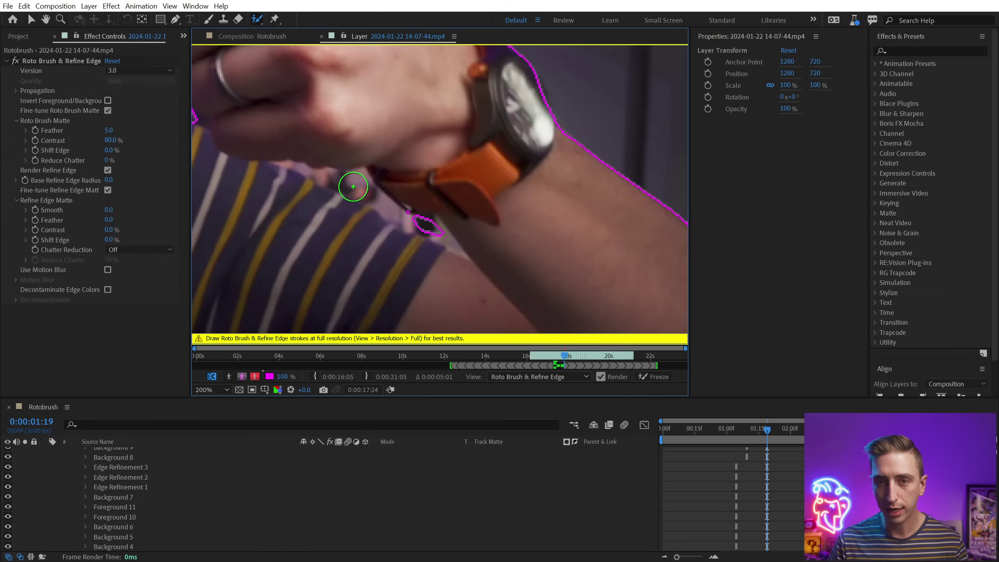
pyautogui.moveTo(300, 171)
pyautogui.mouseDown()
pyautogui.moveTo(373, 191)
pyautogui.moveTo(442, 237)
pyautogui.mouseUp()
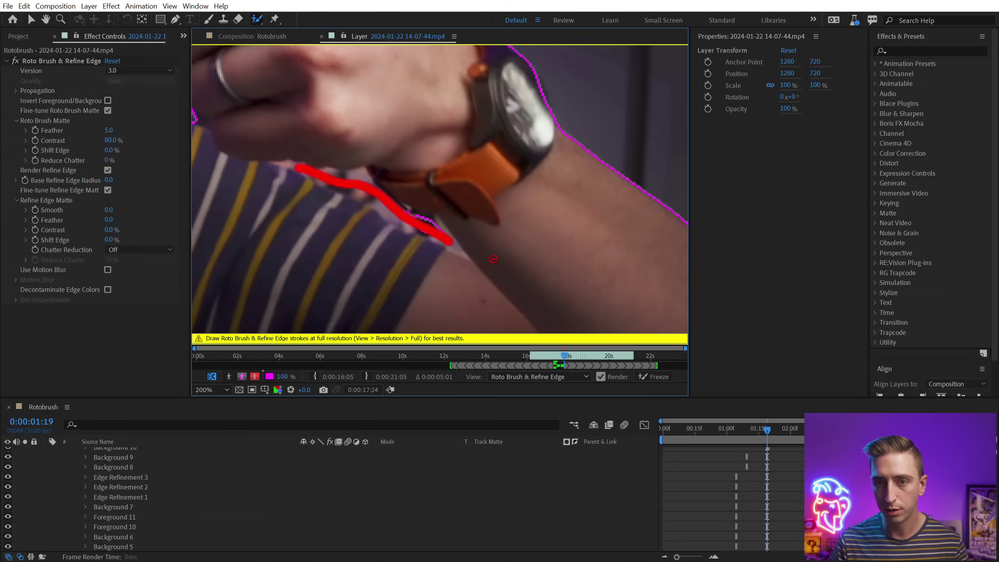
# - Continue subtracting background from the gaps around the arms at 0:00:01:19, checking the underarm outline along the frame's lower edge
pyautogui.press('space')
pyautogui.moveTo(470, 181); pyautogui.dragTo(598, 327)
pyautogui.moveTo(369, 157); pyautogui.dragTo(666, 298)
pyautogui.moveTo(482, 165); pyautogui.dragTo(668, 183)
pyautogui.moveTo(419, 167); pyautogui.dragTo(633, 106)
pyautogui.moveTo(369, 173)
pyautogui.mouseDown()
pyautogui.moveTo(596, 119)
pyautogui.moveTo(535, 220)
pyautogui.moveTo(508, 172)
pyautogui.mouseUp()
pyautogui.scroll(-2, 483, 210)
pyautogui.moveTo(484, 211); pyautogui.dragTo(502, 49)
pyautogui.scroll(1, 511, 173)
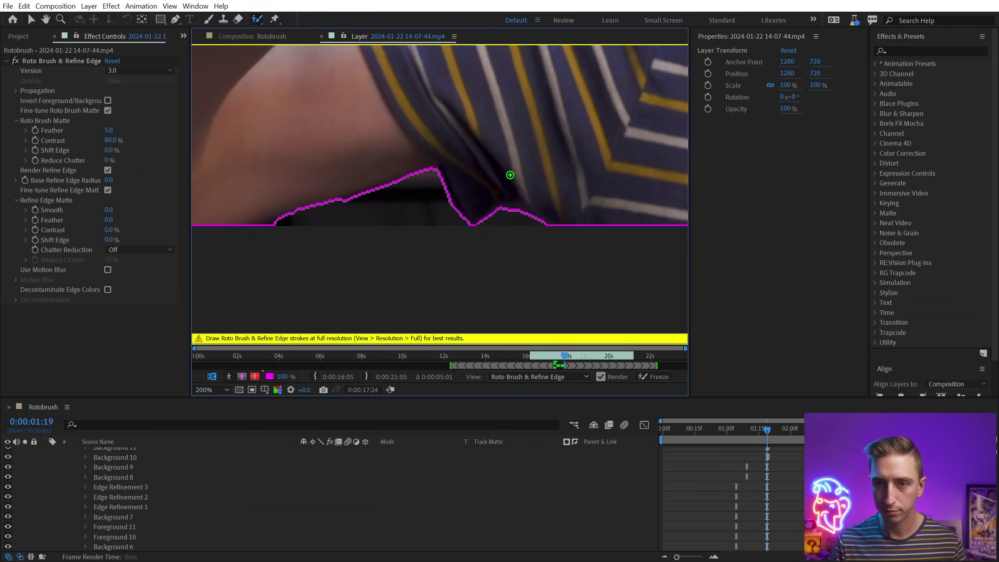
# - Step back through the frames before 0:00:01:19 and correct the outline with background and foreground strokes, working forward again to 0:00:01:16
pyautogui.press('pageup')
pyautogui.press('pageup')
pyautogui.press('pageup')
pyautogui.press('pageup')
pyautogui.scroll(-1, 459, 250)
pyautogui.press('pageup')
pyautogui.press('pageup')
pyautogui.press('pageup')
pyautogui.press('pageup')
pyautogui.press('pageup')
pyautogui.moveTo(433, 209)
pyautogui.mouseDown()
pyautogui.moveTo(454, 210)
pyautogui.moveTo(463, 316)
pyautogui.mouseUp()
pyautogui.press('pagedown')
pyautogui.press('pagedown')
pyautogui.press('=')
pyautogui.press('pagedown')
pyautogui.press('pagedown')
pyautogui.press('pagedown')
pyautogui.press('pagedown')
pyautogui.scroll(-1, 463, 315)
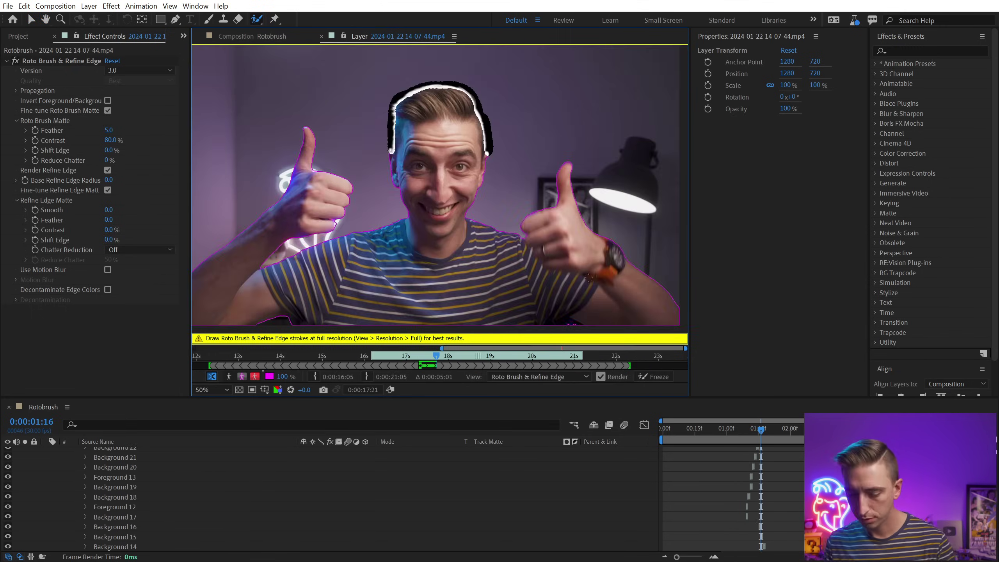
# - Correct the selection frame by frame up to 0:00:01:18, checking the underarm gap at the frame's lower edge
pyautogui.scroll(2, 401, 264)
pyautogui.press('pageup')
pyautogui.press('pagedown')
pyautogui.press('pagedown')
pyautogui.press('pagedown')
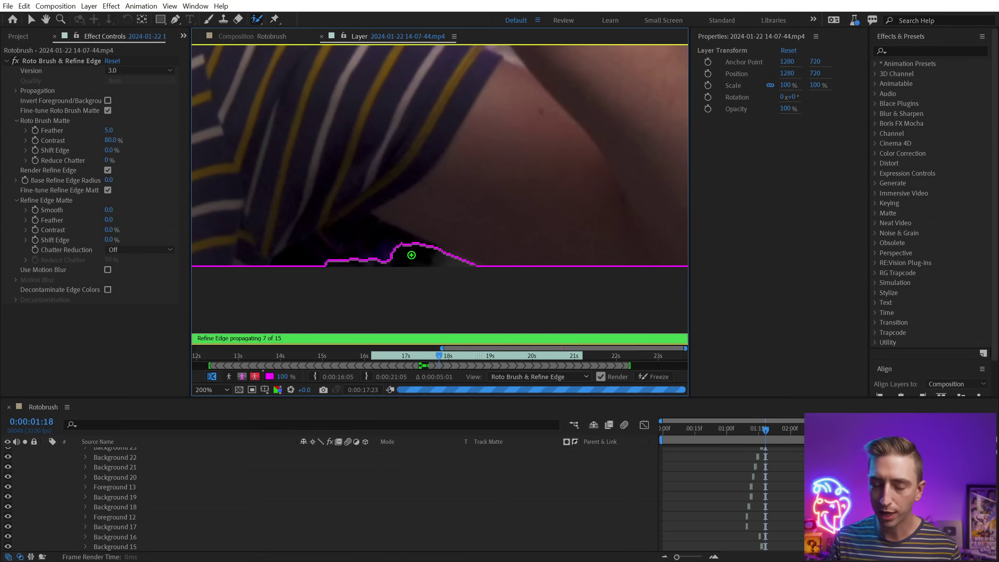
# - Show the whole frame and propagate the Roto Brush selection forward to 0:00:01:29
pyautogui.hotkey('alt', '/')
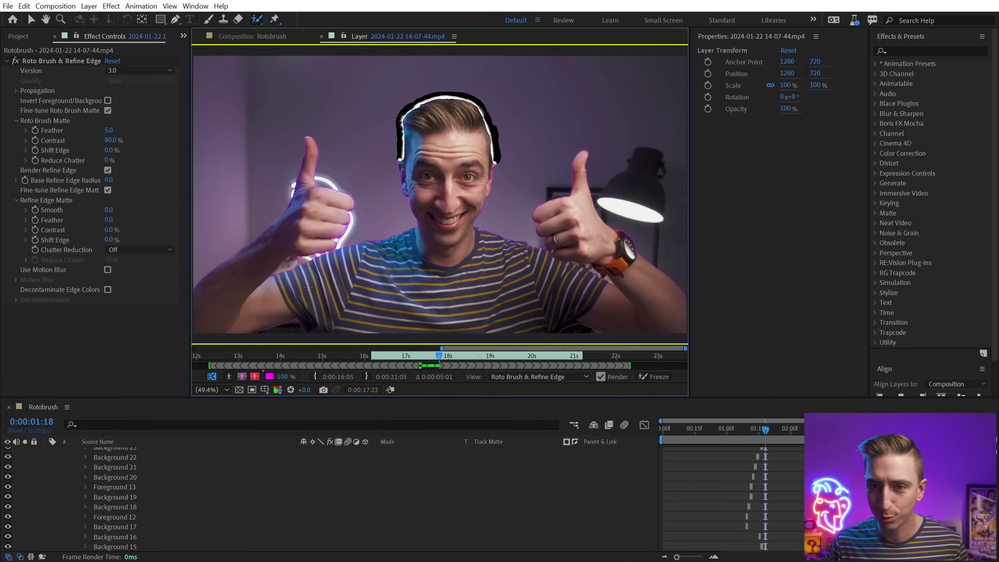
pyautogui.moveTo(433, 358); pyautogui.dragTo(433, 358)
pyautogui.scroll(2, 439, 236)
pyautogui.scroll(2, 557, 261)
pyautogui.hotkey('shift', '/')
pyautogui.hotkey('shift', 'pagedown')
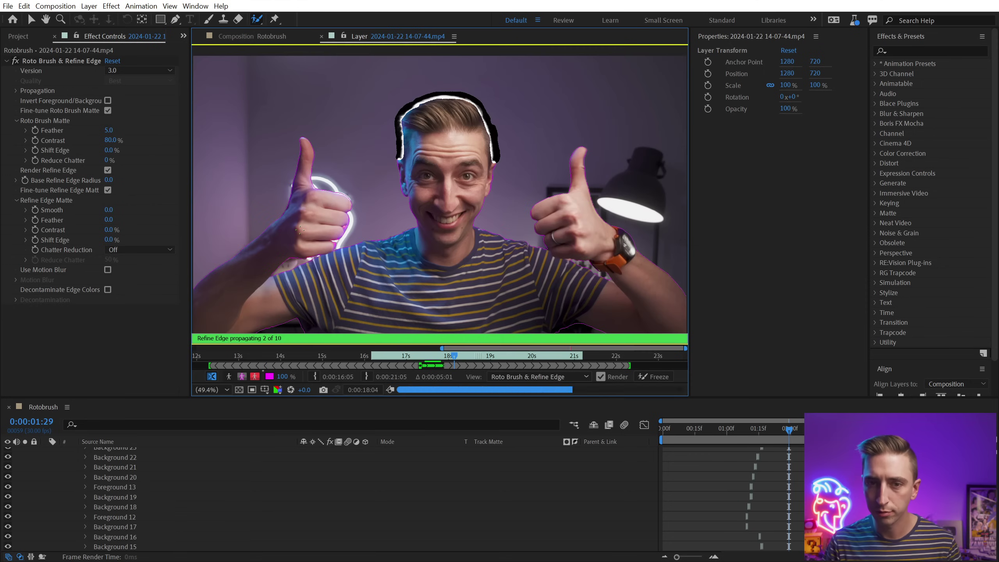
# - Go back to 0:00:01:20 and examine the outline around the watch hand and sleeve
pyautogui.moveTo(451, 359)
pyautogui.mouseDown()
pyautogui.moveTo(422, 359)
pyautogui.moveTo(443, 359)
pyautogui.mouseUp()
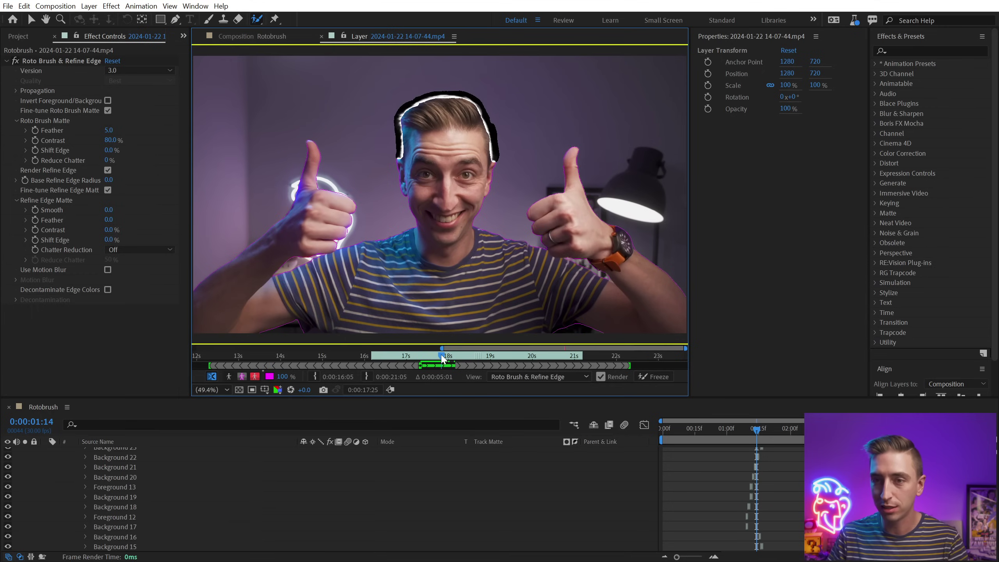
pyautogui.scroll(2, 569, 227)
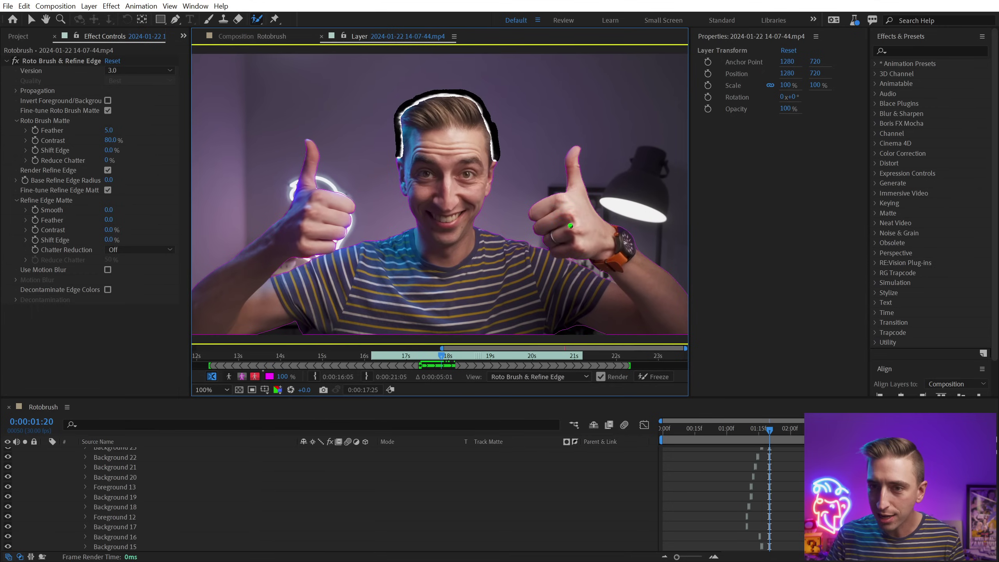
pyautogui.moveTo(501, 211); pyautogui.dragTo(157, 133)
pyautogui.moveTo(423, 272); pyautogui.dragTo(436, 195)
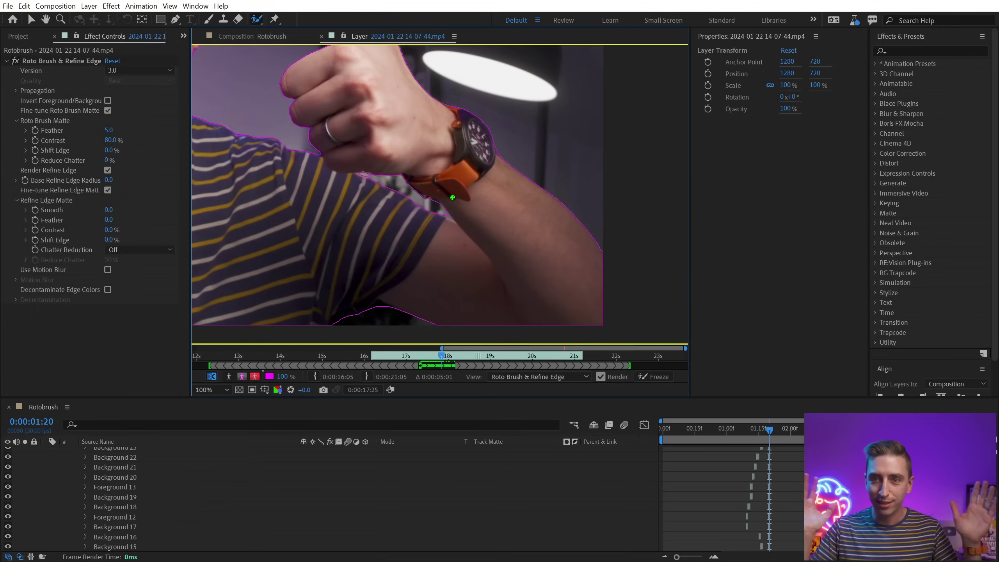
pyautogui.press('space')
pyautogui.hotkey('shift', '/')
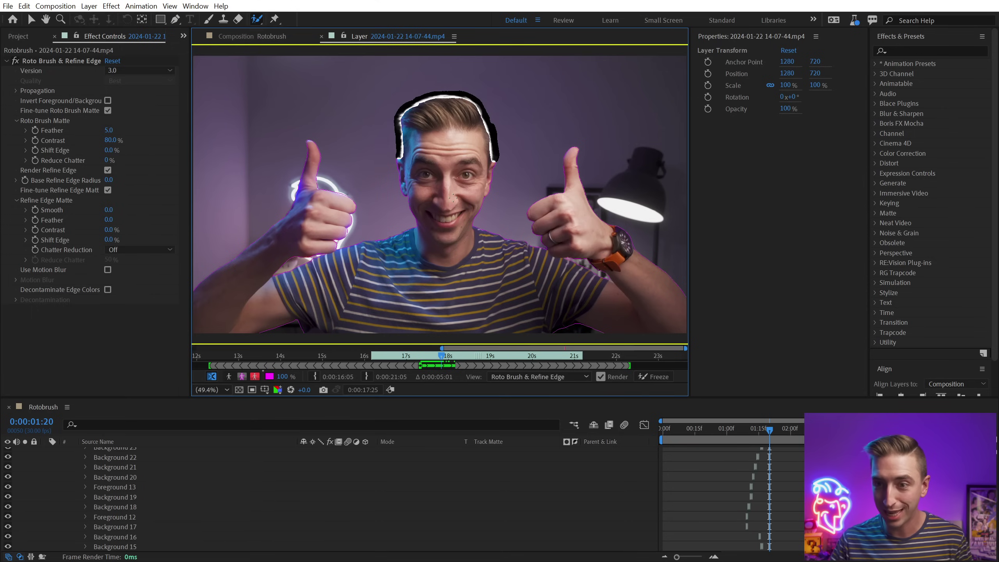
# - Advance the Roto Brush propagation to 0:00:02:18, checking the outline while the hands change from thumbs up to pointing fingers
pyautogui.hotkey('shift', 'pagedown')
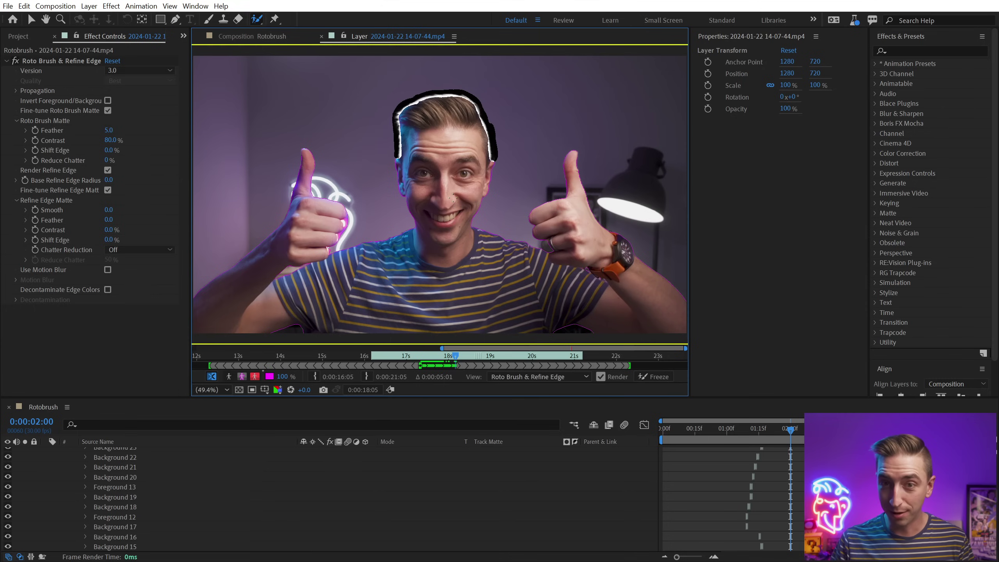
pyautogui.hotkey('shift', 'pagedown')
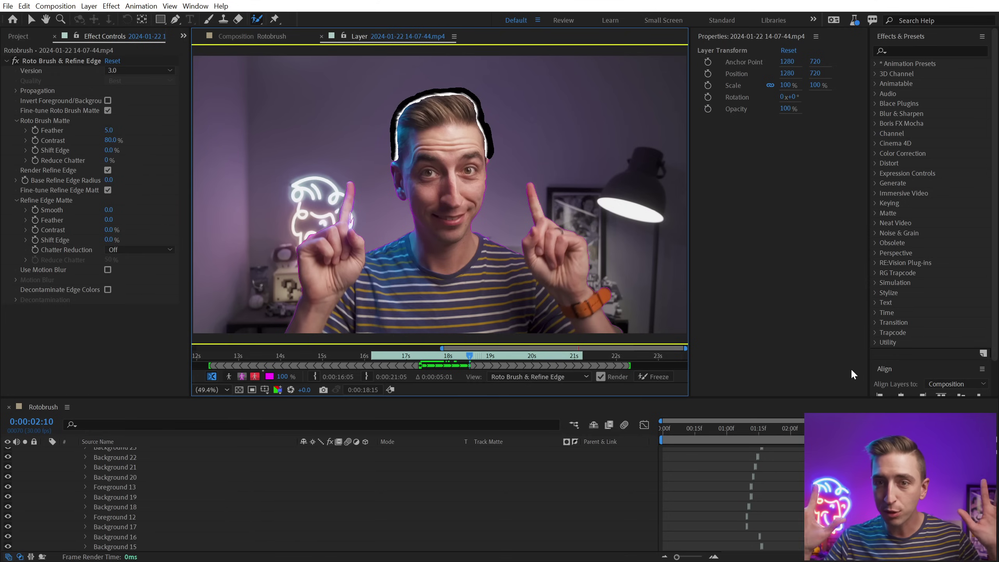
pyautogui.moveTo(810, 432); pyautogui.dragTo(803, 432)
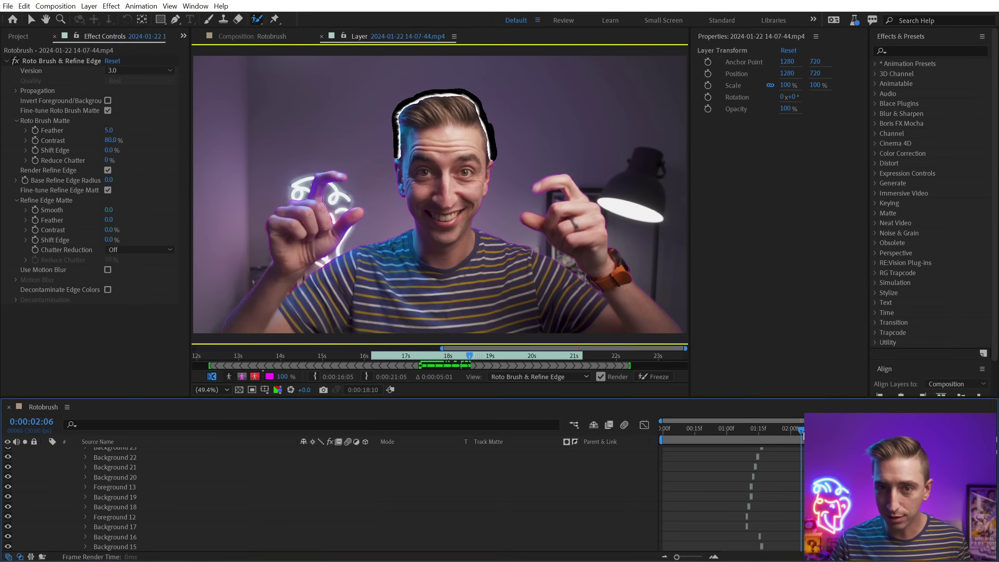
pyautogui.press('pagedown')
pyautogui.press('pagedown')
pyautogui.press('pagedown')
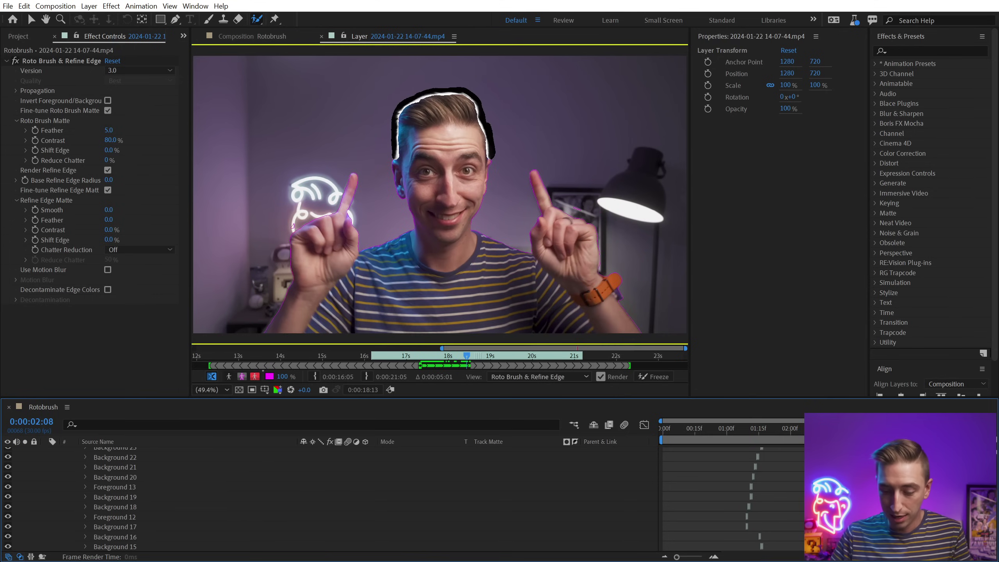
pyautogui.hotkey('shift', 'pagedown')
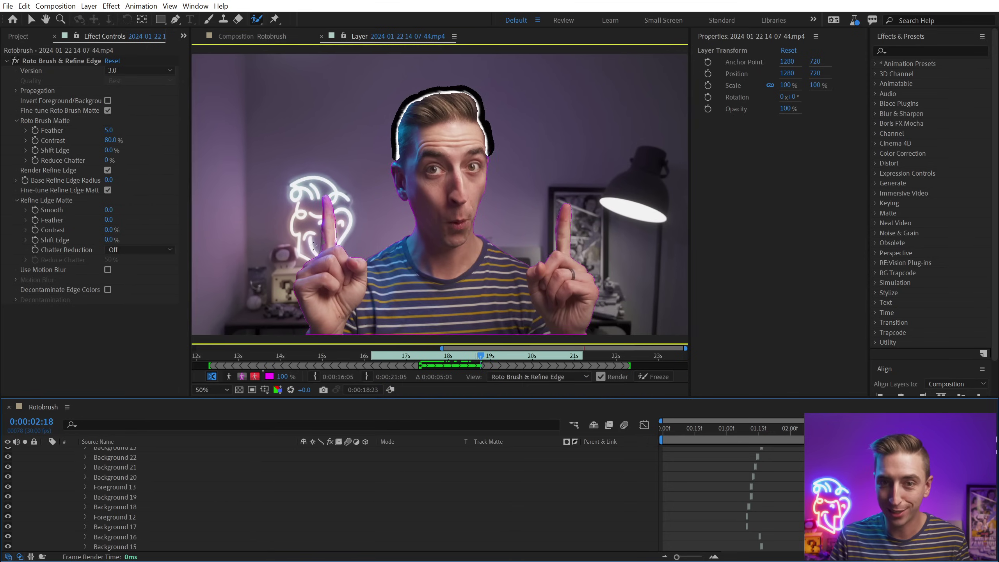
# - Step back to 0:00:02:14 and subtract the neon light along the raised finger's ear-side edge from the selection
pyautogui.scroll(2, 354, 260)
pyautogui.moveTo(317, 252); pyautogui.dragTo(542, 159)
pyautogui.hotkey('alt', 'w')
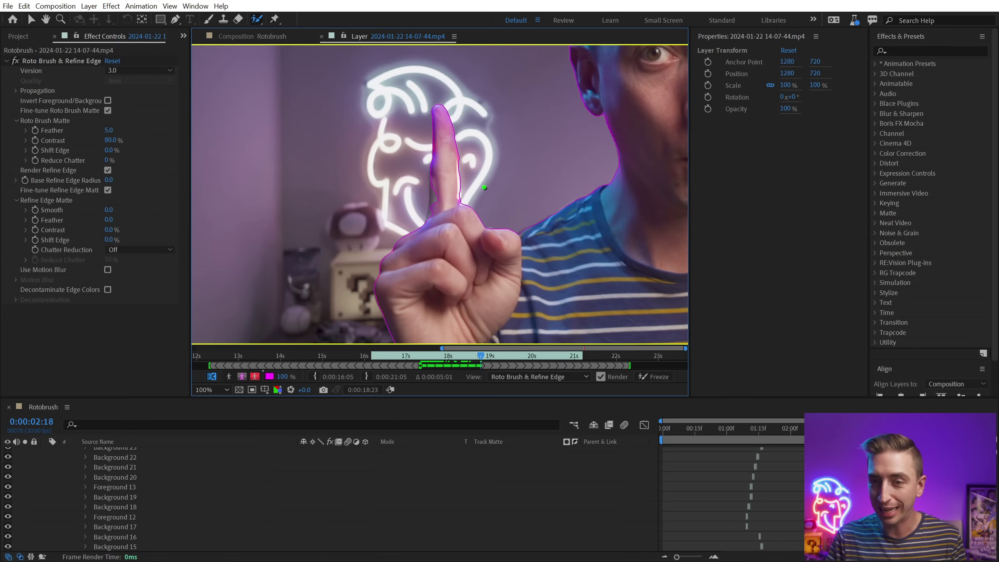
pyautogui.press('pageup')
pyautogui.press('pageup')
pyautogui.scroll(2, 454, 192)
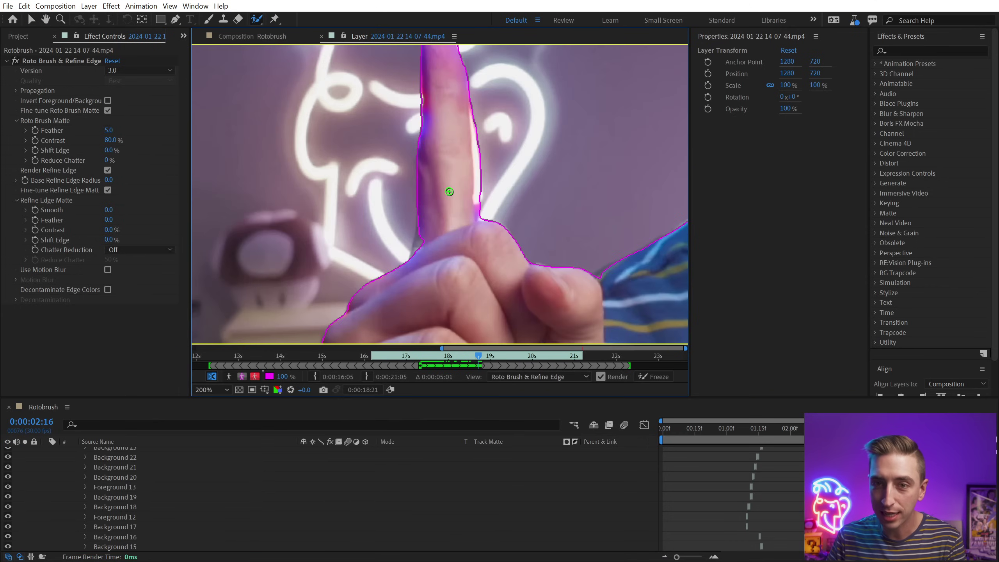
pyautogui.press('pageup')
pyautogui.press('pageup')
pyautogui.press('pageup')
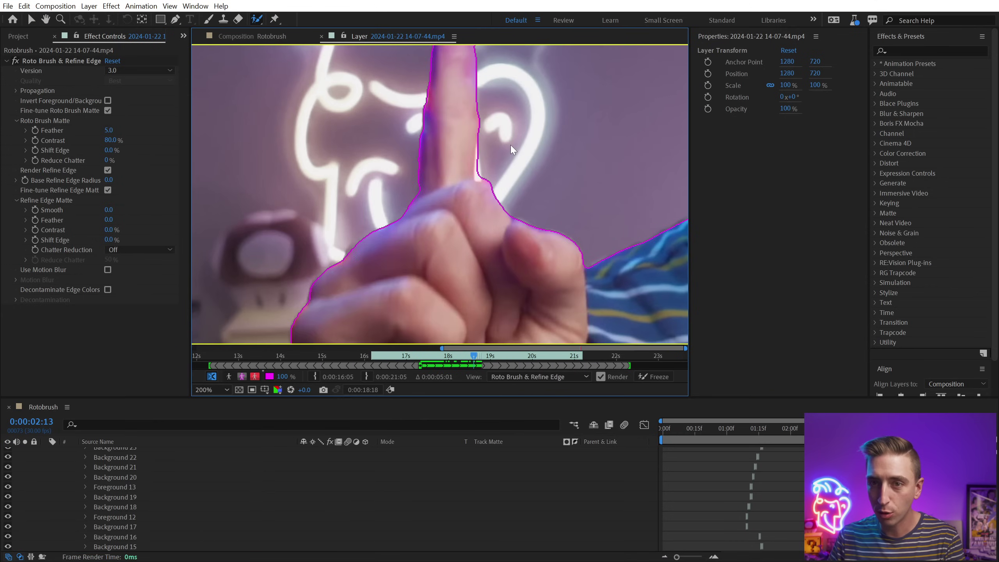
pyautogui.press('pagedown')
pyautogui.moveTo(482, 128)
pyautogui.mouseDown()
pyautogui.moveTo(477, 158)
pyautogui.moveTo(489, 196)
pyautogui.mouseUp()
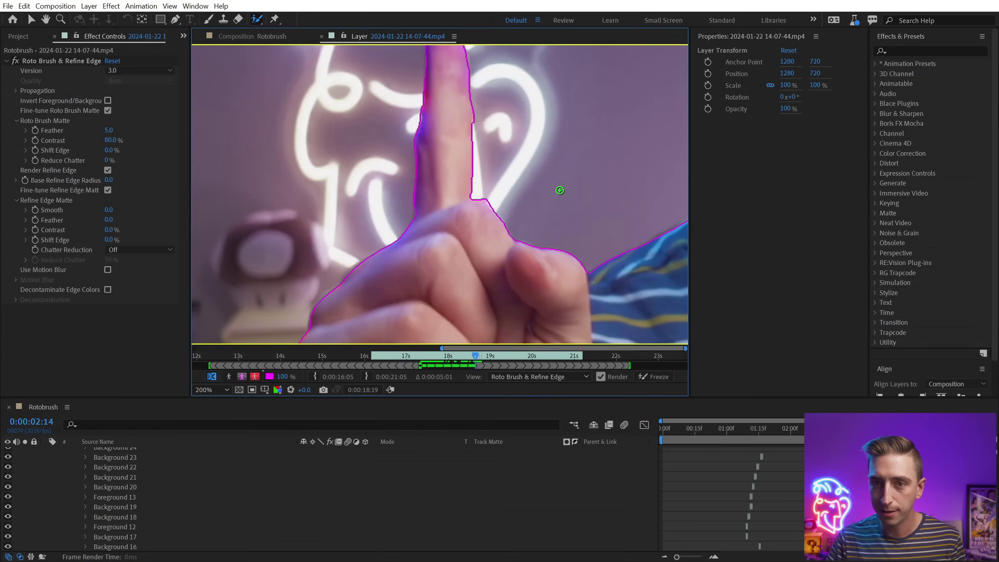
# - Correct both sides of the raised finger's lower part at 0:00:02:15 and advance one frame
pyautogui.press('pagedown')
pyautogui.moveTo(478, 108); pyautogui.dragTo(481, 198)
pyautogui.moveTo(423, 211); pyautogui.dragTo(417, 263)
pyautogui.press('pagedown')
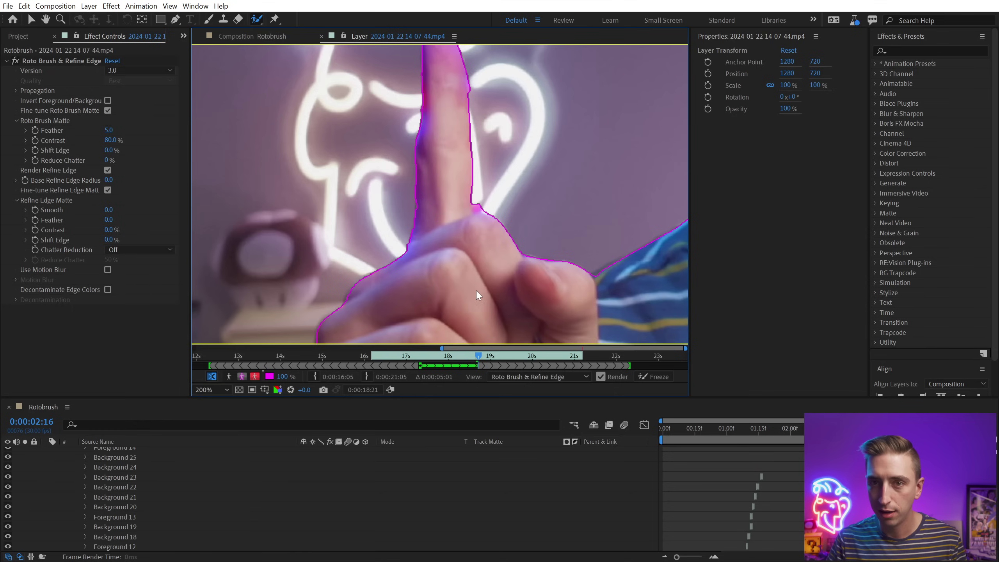
# - Subtract the neon spill beside the finger at 0:00:02:16 and correct the opposite edge at its base
pyautogui.moveTo(478, 119); pyautogui.dragTo(477, 208)
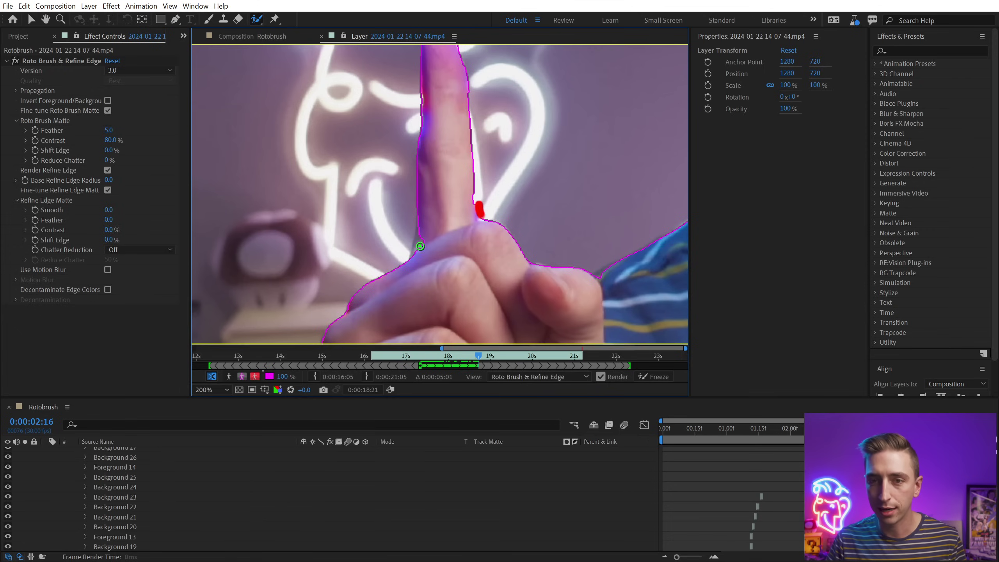
pyautogui.moveTo(421, 231); pyautogui.dragTo(417, 272)
pyautogui.press(',')
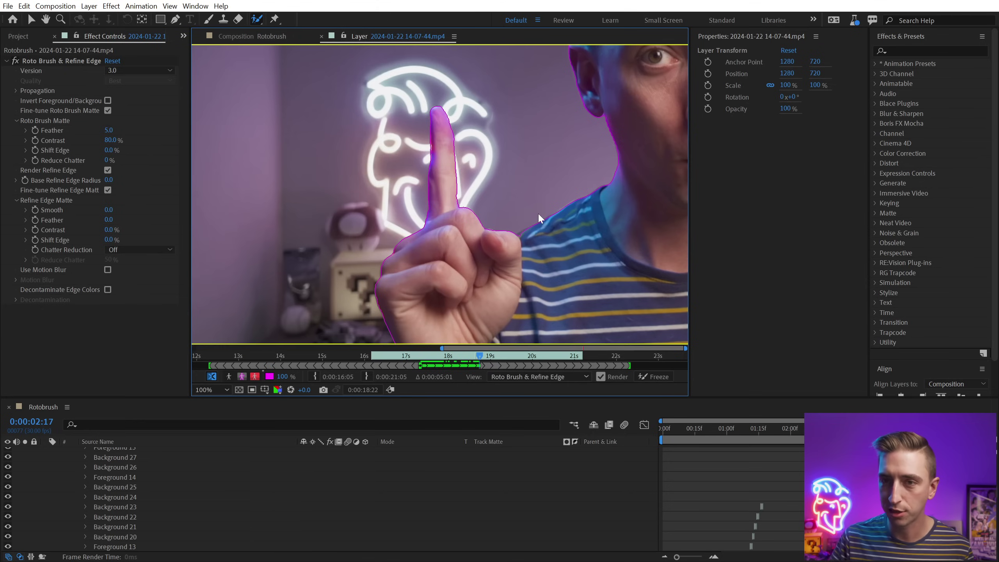
# - Advance the propagation to 0:00:02:24 and subtract the neon sliver beside the base of the raised finger
pyautogui.press('pagedown')
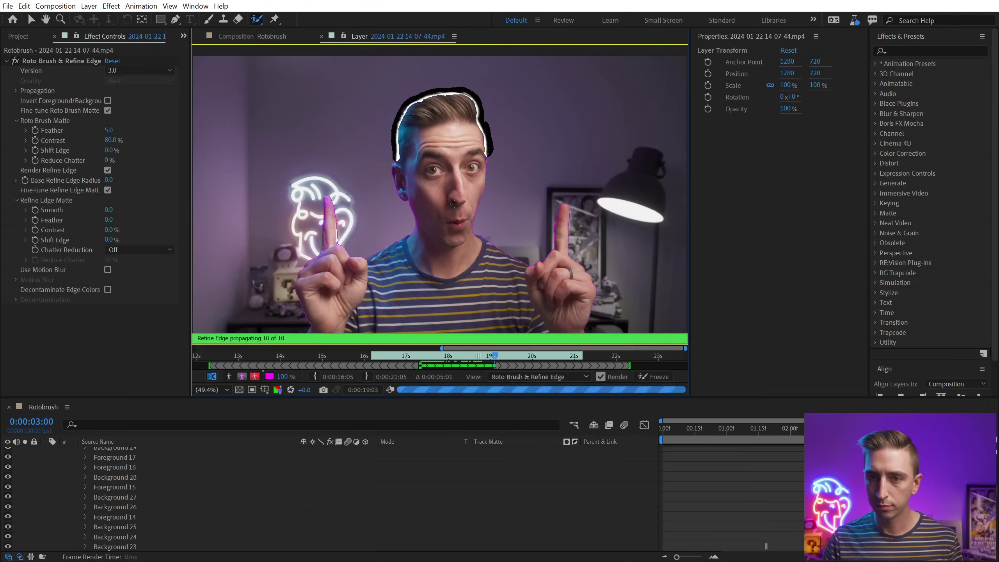
pyautogui.press('.')
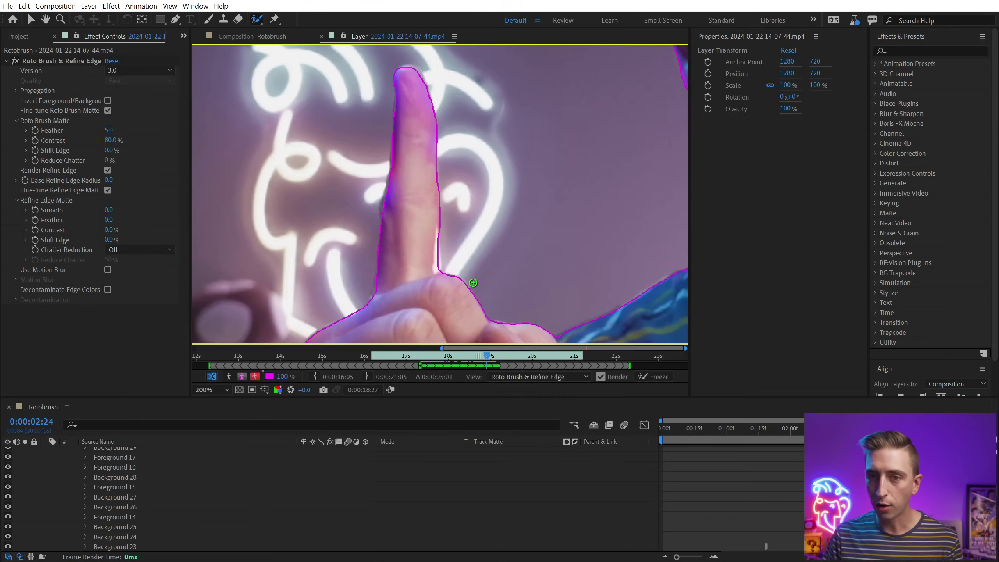
pyautogui.moveTo(442, 260); pyautogui.dragTo(441, 230)
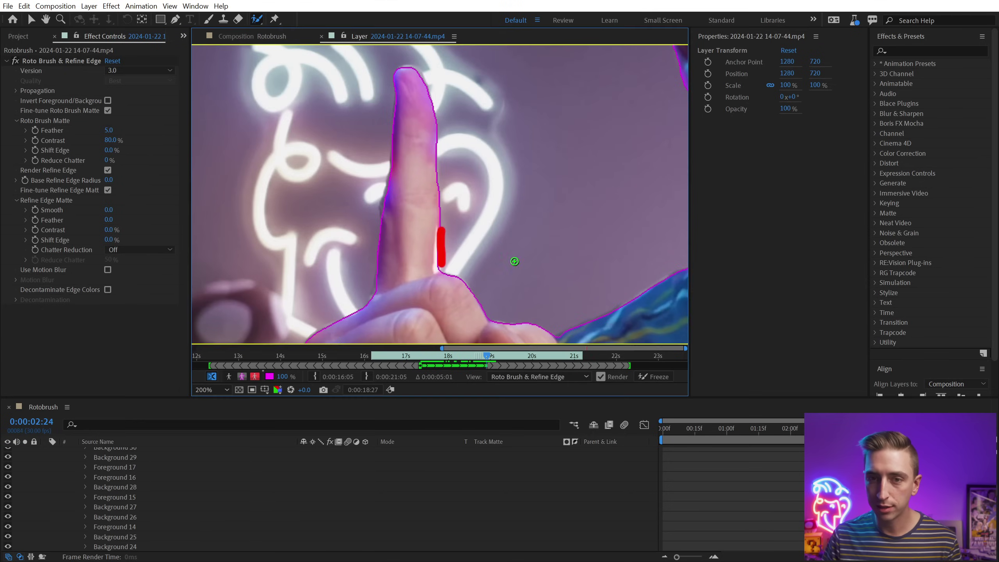
# - Subtract the neon strip beside the raised finger at 0:00:02:25
pyautogui.press('pagedown')
pyautogui.press('pagedown')
pyautogui.press('pageup')
pyautogui.moveTo(443, 251); pyautogui.dragTo(450, 215)
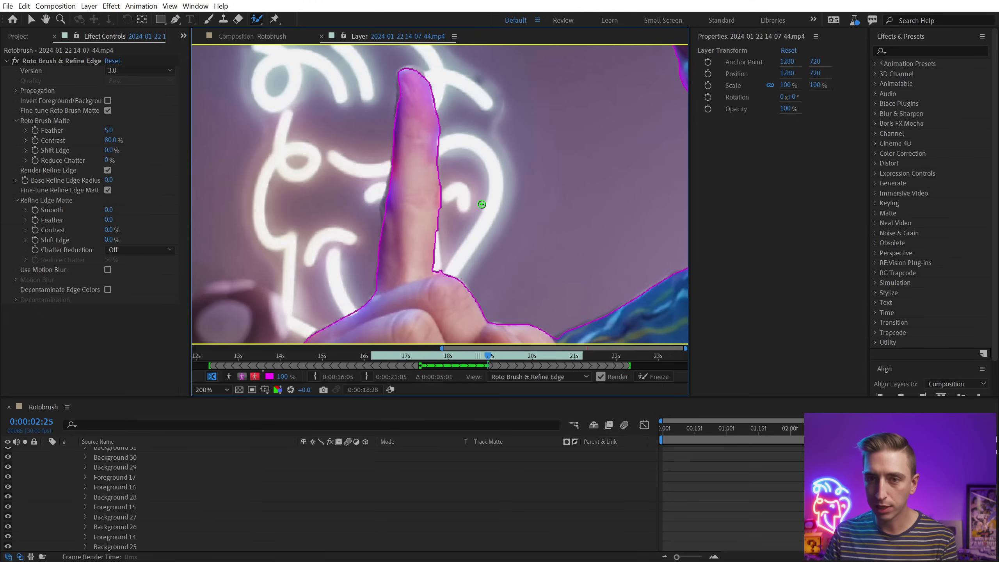
pyautogui.press('End')
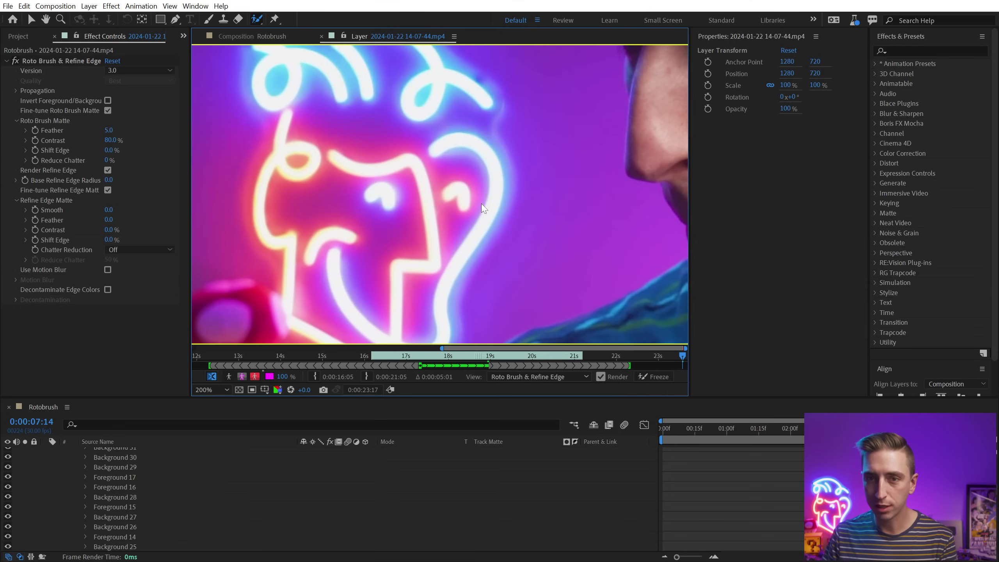
pyautogui.press('pageup')
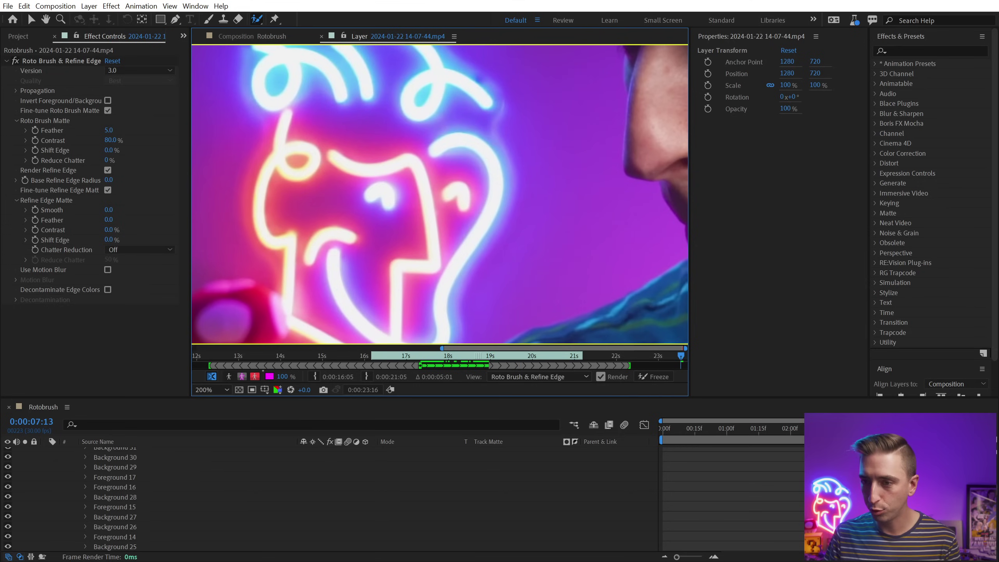
pyautogui.click(489, 357)
# - Add the missing shaded edge and tip of the raised finger to the selection at 0:00:02:25, and advance to 0:00:02:26
pyautogui.press('pageup')
pyautogui.moveTo(389, 215)
pyautogui.mouseDown()
pyautogui.moveTo(388, 198)
pyautogui.moveTo(409, 175)
pyautogui.mouseUp()
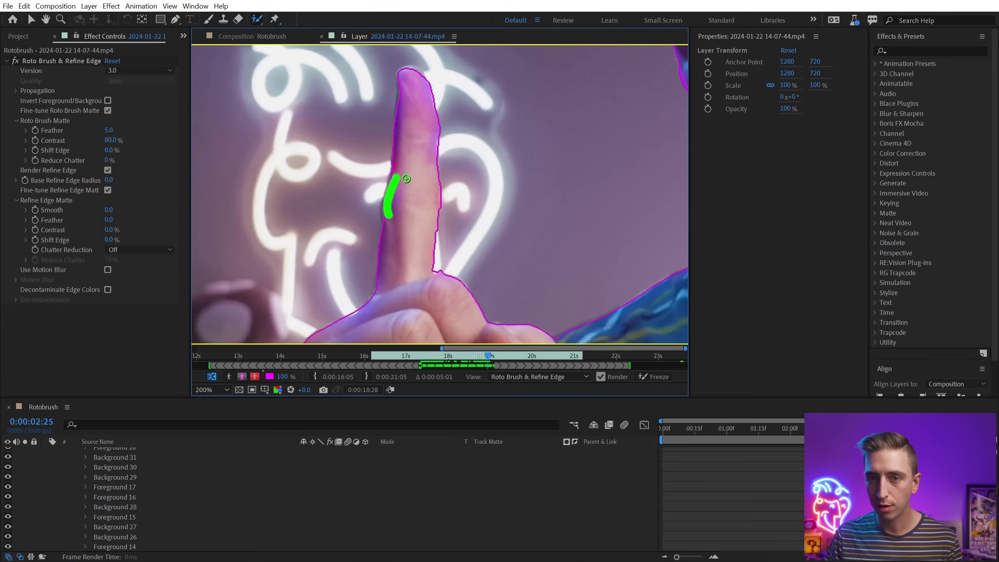
pyautogui.moveTo(401, 91); pyautogui.dragTo(402, 86)
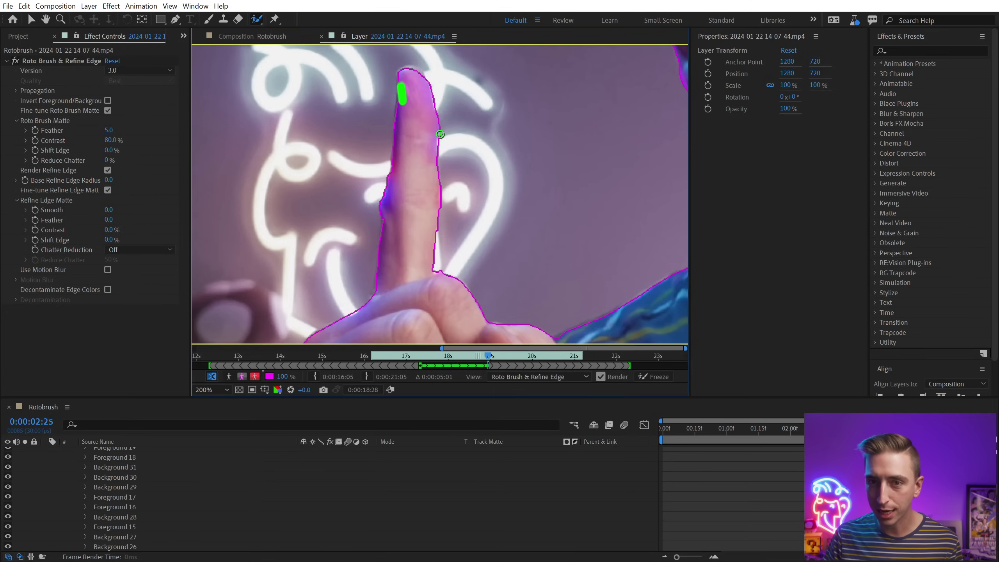
pyautogui.press('pagedown')
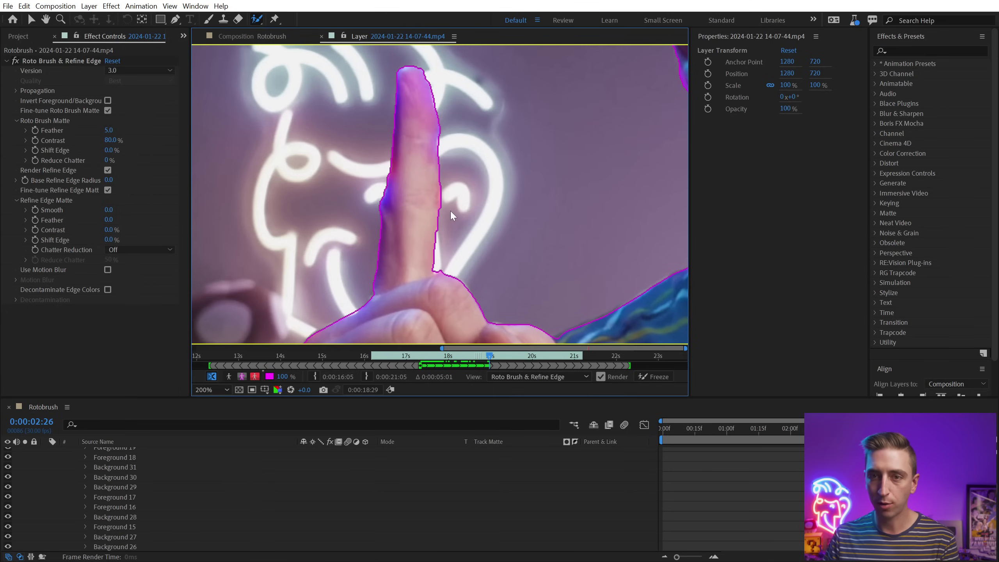
# - Advance frame by frame to 0:00:03:00, correcting the raised finger's edge near its base and adding missing skin on the opposite side
pyautogui.press('pagedown')
pyautogui.moveTo(443, 254); pyautogui.dragTo(441, 232)
pyautogui.press('pagedown')
pyautogui.press('pagedown')
pyautogui.moveTo(361, 307)
pyautogui.mouseDown()
pyautogui.moveTo(382, 243)
pyautogui.moveTo(357, 292)
pyautogui.mouseUp()
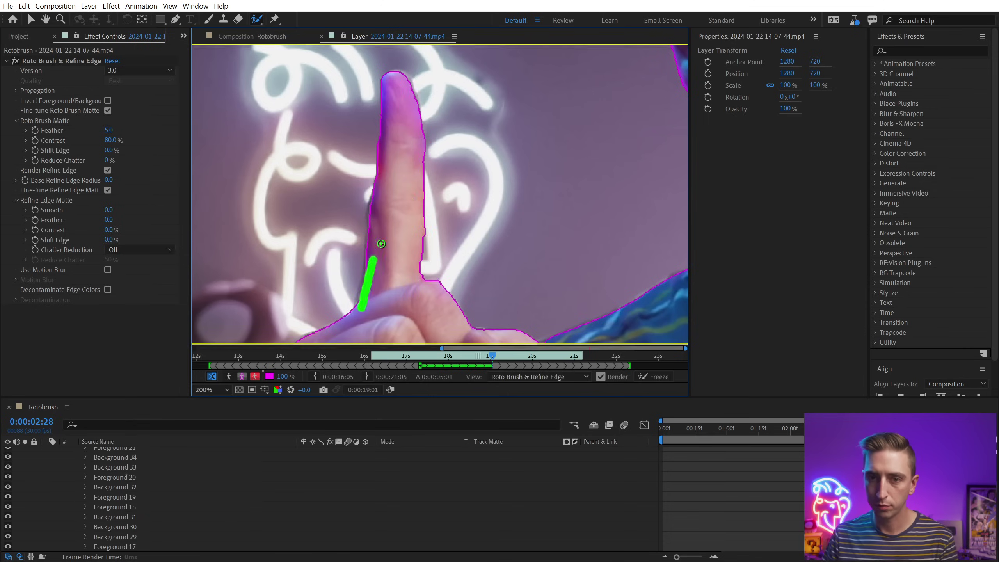
pyautogui.press('pagedown')
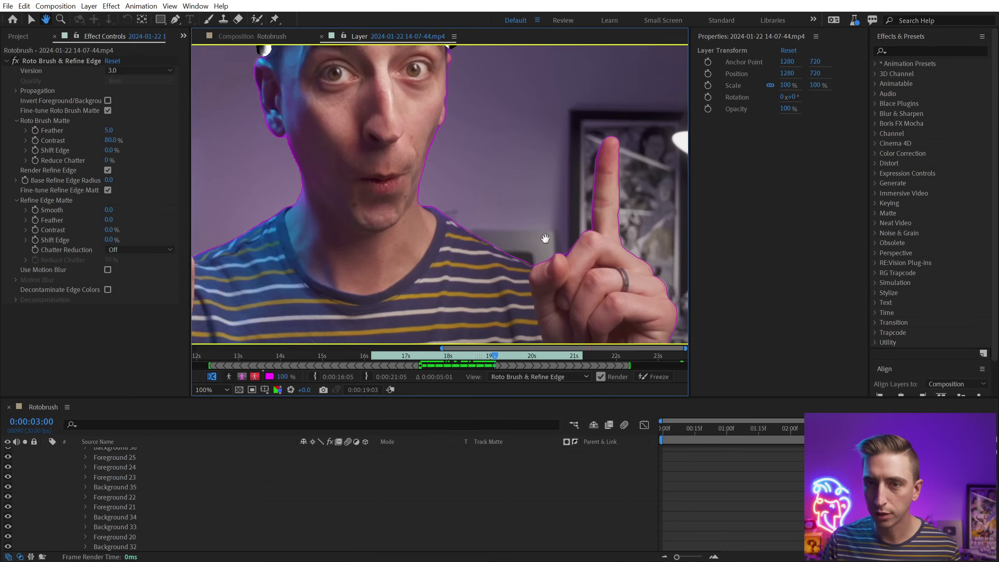
# - Advance to 0:00:03:01 and subtract the neon strip beside the raised finger
pyautogui.moveTo(410, 133)
pyautogui.mouseDown()
pyautogui.moveTo(510, 204)
pyautogui.moveTo(512, 245)
pyautogui.moveTo(555, 166)
pyautogui.moveTo(599, 120)
pyautogui.mouseUp()
pyautogui.moveTo(531, 250); pyautogui.dragTo(412, 231)
pyautogui.hotkey('alt', 'w')
pyautogui.press('pagedown')
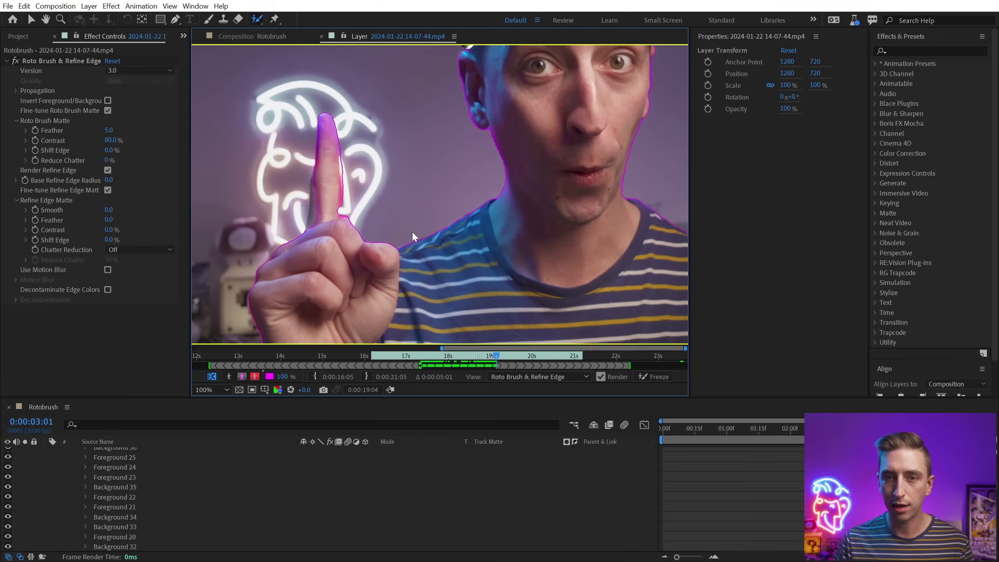
pyautogui.scroll(1, 342, 192)
pyautogui.moveTo(286, 201); pyautogui.dragTo(400, 209)
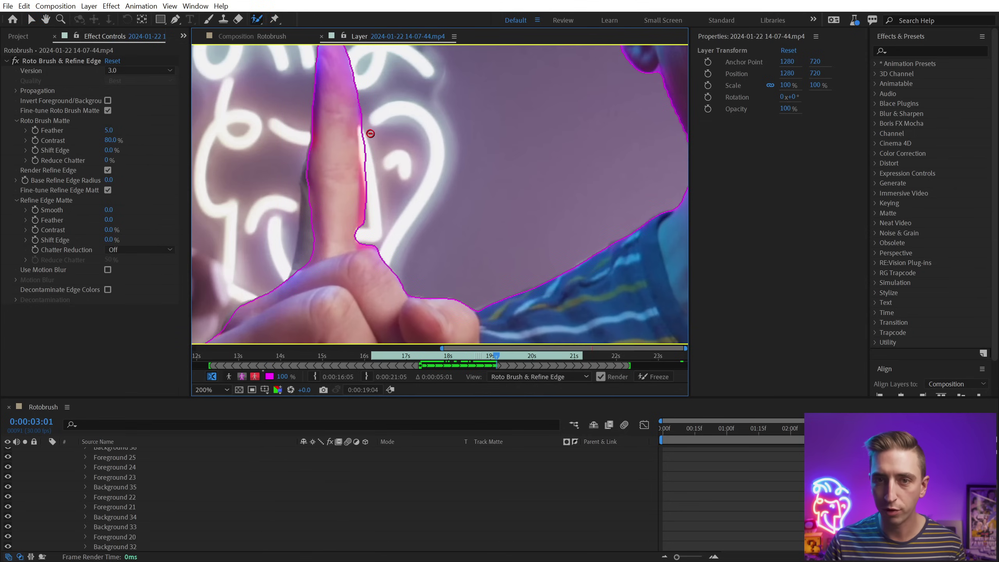
pyautogui.moveTo(364, 129); pyautogui.dragTo(368, 221)
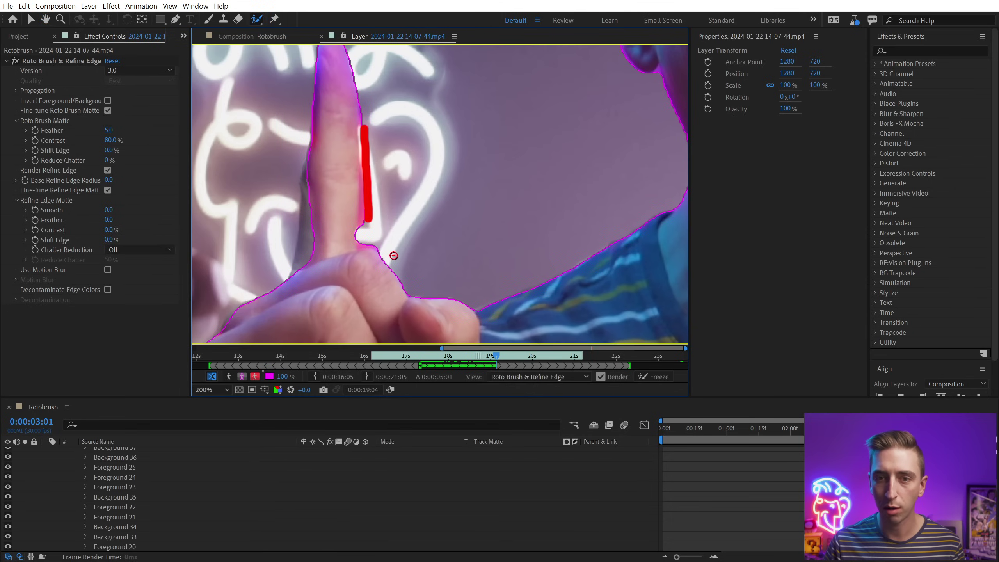
# - Add the missing shaded side of the raised finger at 0:00:03:01 and subtract the remaining neon spill along its opposite edge
pyautogui.moveTo(305, 271); pyautogui.dragTo(321, 157)
pyautogui.moveTo(346, 95); pyautogui.dragTo(351, 139)
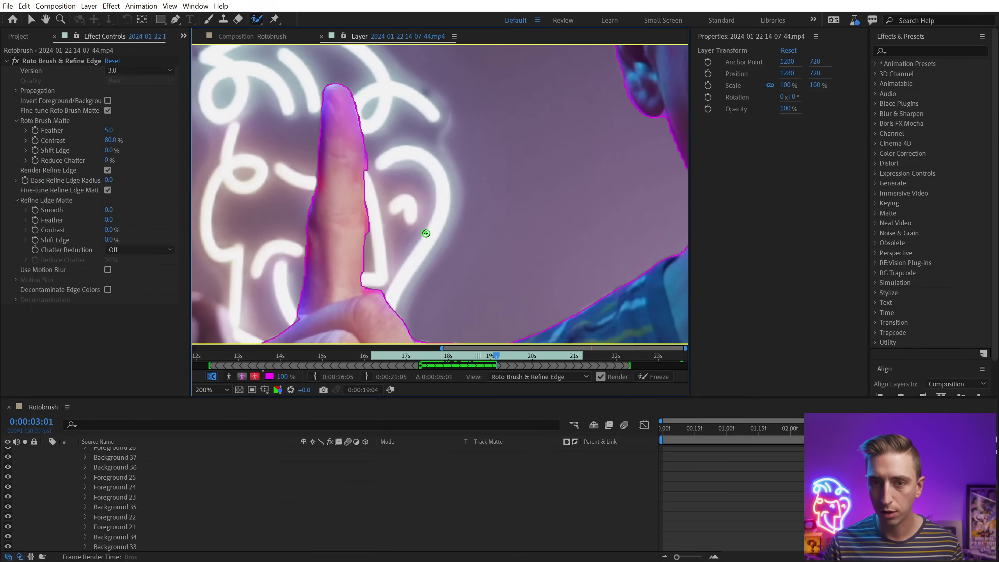
pyautogui.moveTo(374, 236); pyautogui.dragTo(372, 110)
# - Examine the cutout edges around the hand, shirt and face at 0:00:03:01
pyautogui.scroll(-1, 448, 196)
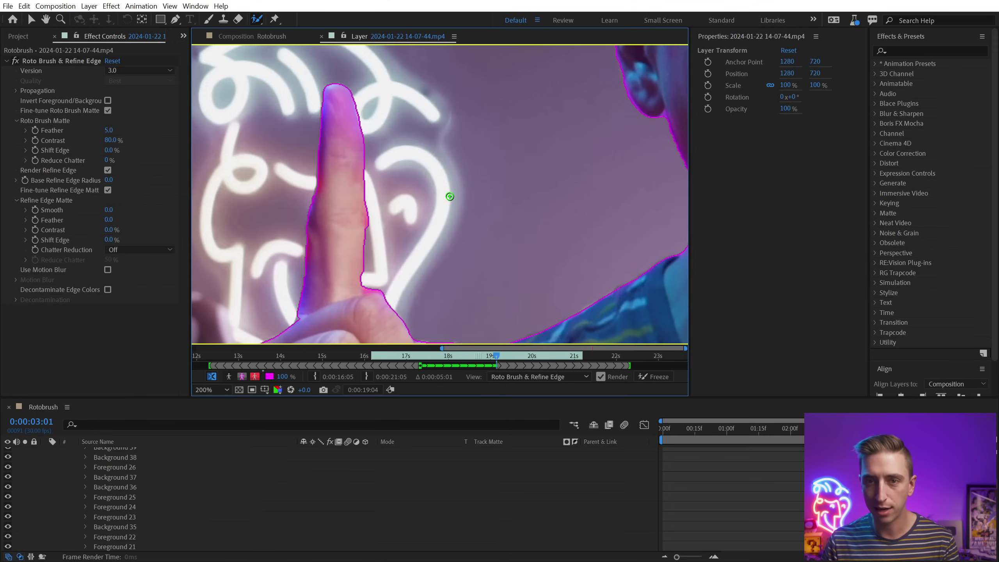
pyautogui.moveTo(525, 182); pyautogui.dragTo(441, 116)
pyautogui.moveTo(503, 226); pyautogui.dragTo(412, 130)
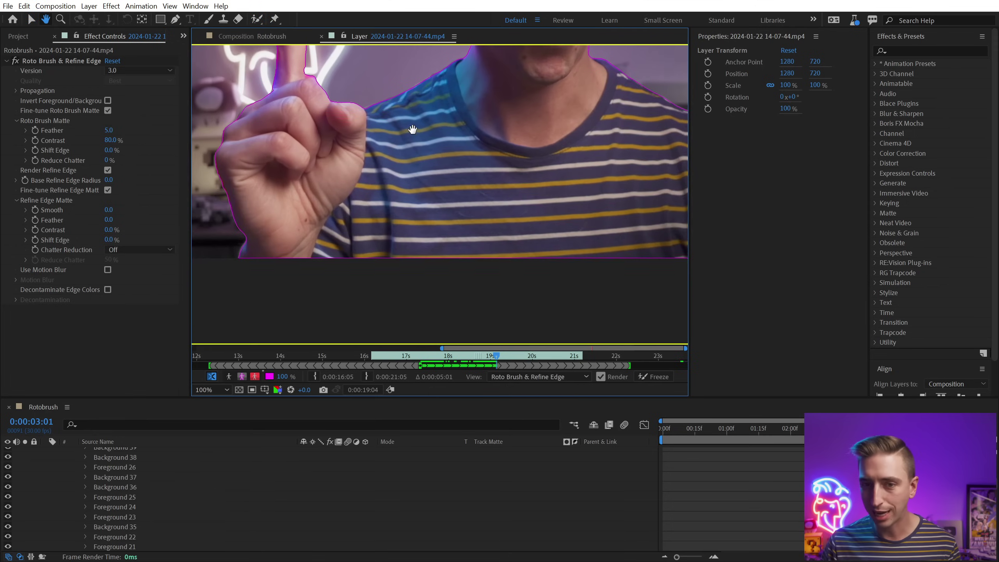
pyautogui.moveTo(350, 185); pyautogui.dragTo(345, 258)
pyautogui.moveTo(433, 189)
pyautogui.mouseDown()
pyautogui.moveTo(387, 232)
pyautogui.moveTo(550, 260)
pyautogui.mouseUp()
pyautogui.moveTo(338, 161)
pyautogui.mouseDown()
pyautogui.moveTo(409, 186)
pyautogui.moveTo(400, 150)
pyautogui.mouseUp()
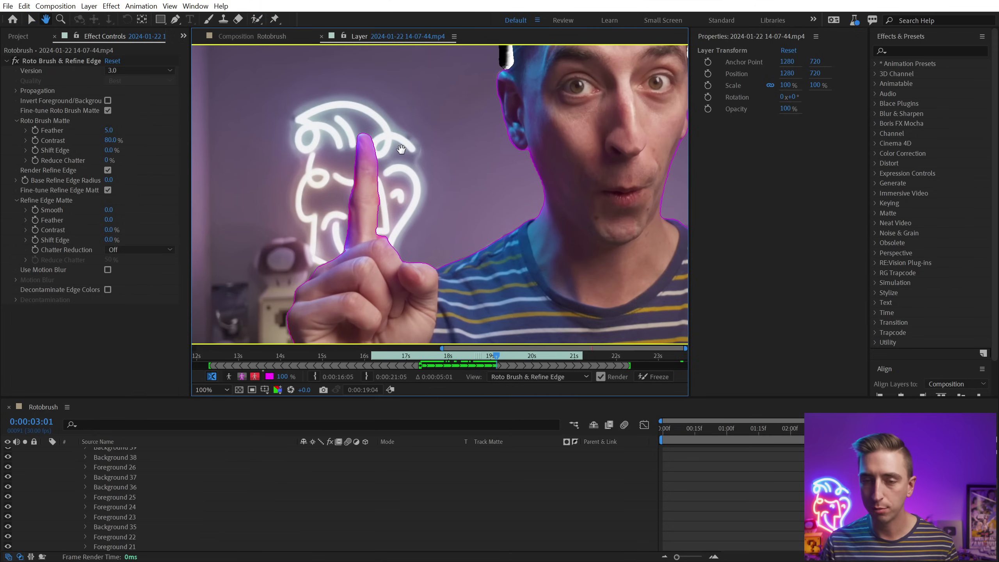
pyautogui.scroll(2, 410, 158)
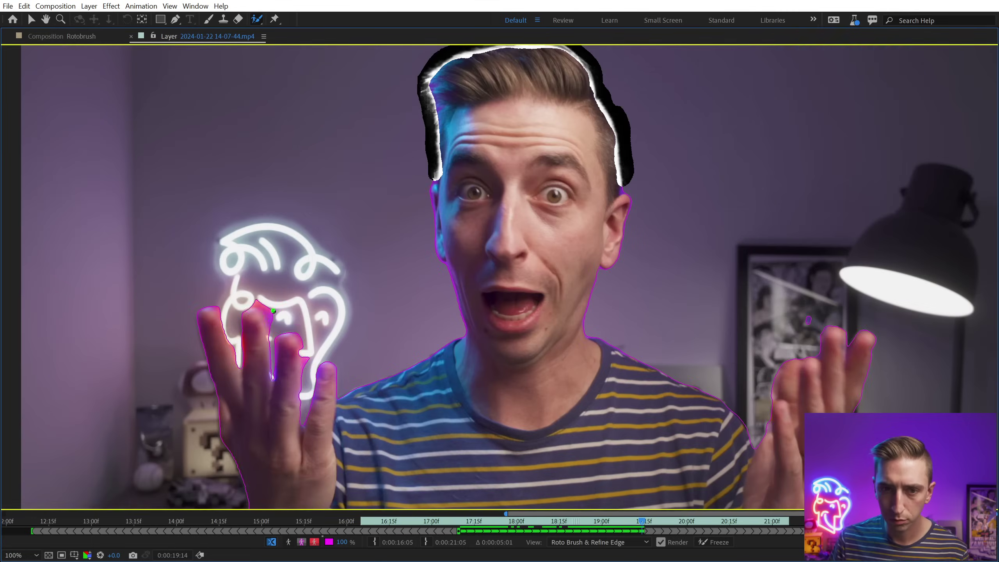
# - Advance to layer time 0:00:19:14 with the Refine Edge tool and repaint the hair edge on the blue-lit side of the head
pyautogui.moveTo(641, 520)
pyautogui.mouseDown()
pyautogui.moveTo(677, 519)
pyautogui.moveTo(633, 525)
pyautogui.mouseUp()
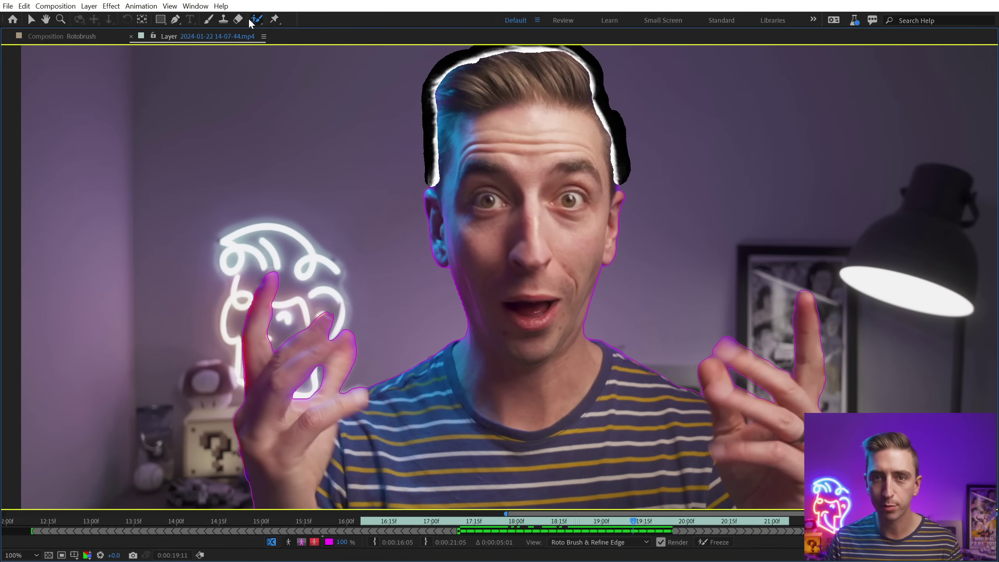
pyautogui.moveTo(251, 22); pyautogui.dragTo(291, 33)
pyautogui.press('pagedown')
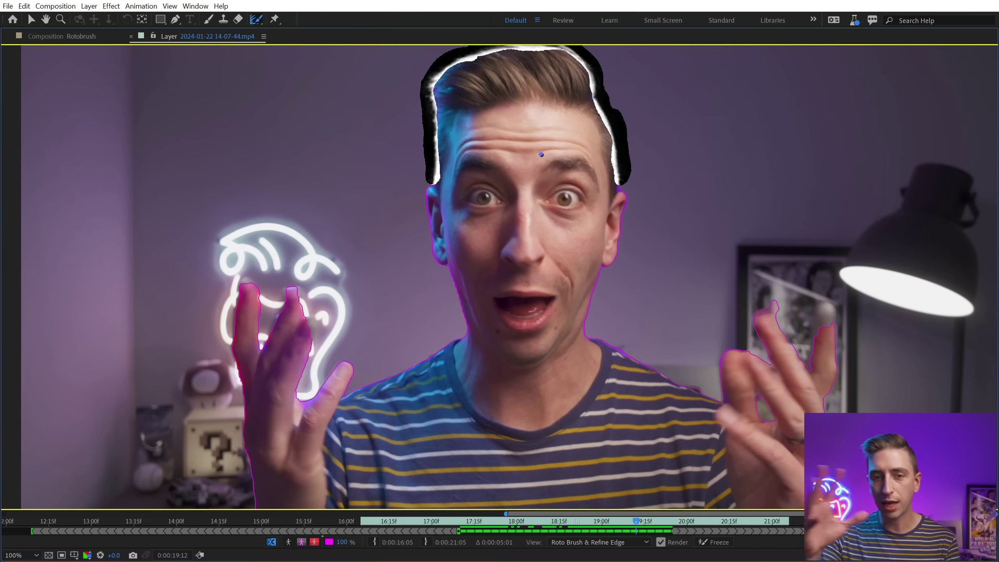
pyautogui.press('pagedown')
pyautogui.press('pagedown')
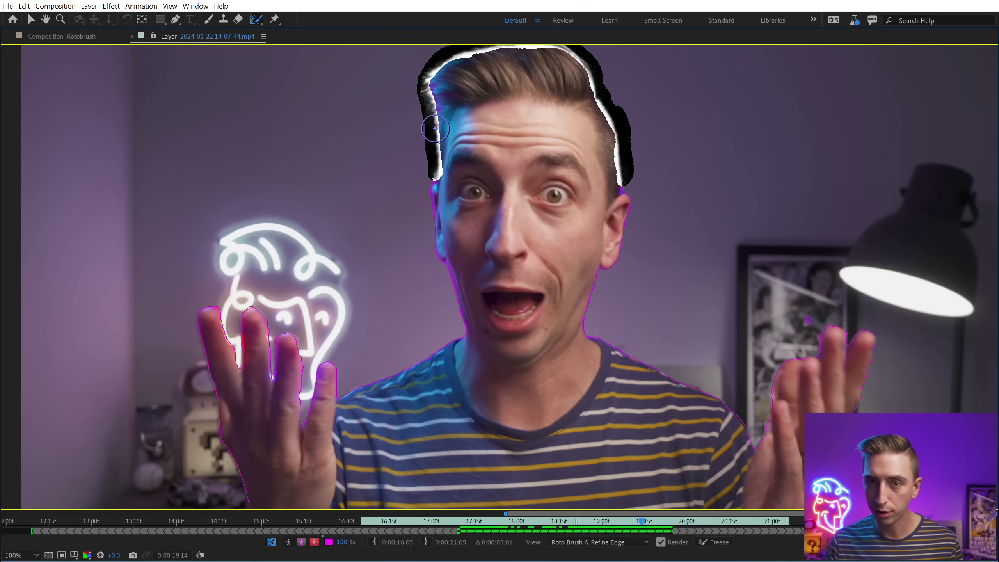
pyautogui.moveTo(431, 133); pyautogui.dragTo(432, 69)
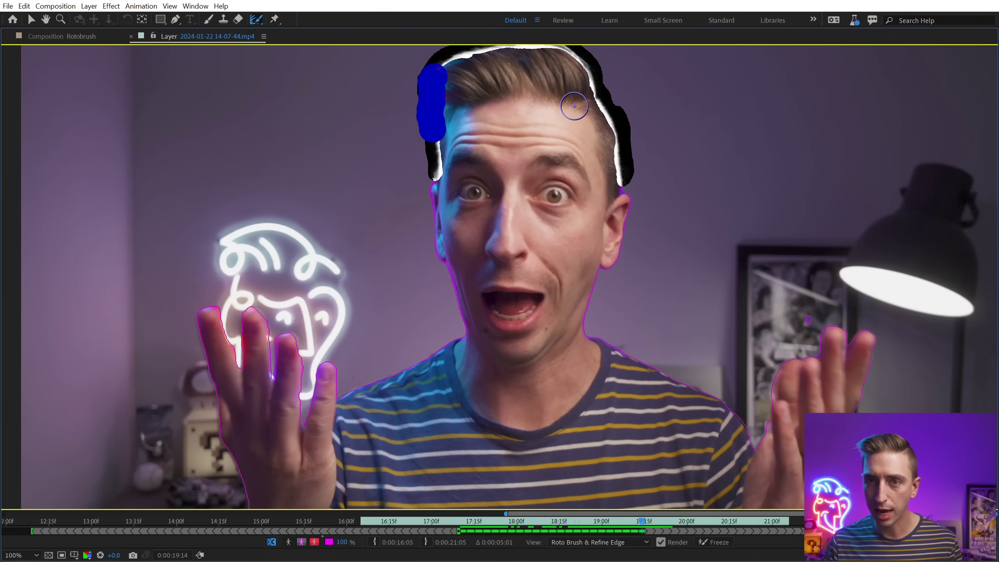
pyautogui.moveTo(511, 121); pyautogui.dragTo(488, 185)
pyautogui.moveTo(414, 126); pyautogui.dragTo(471, 105)
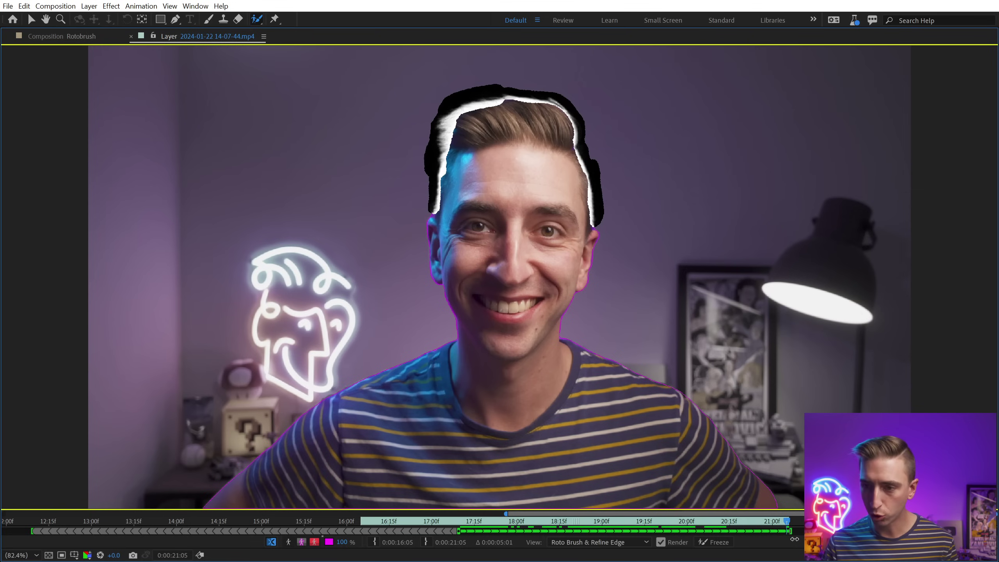
pyautogui.moveTo(791, 539); pyautogui.dragTo(704, 537)
pyautogui.moveTo(456, 532)
pyautogui.mouseDown()
pyautogui.moveTo(499, 545)
pyautogui.moveTo(536, 538)
pyautogui.moveTo(415, 530)
pyautogui.mouseUp()
pyautogui.press('-')
pyautogui.press('-')
pyautogui.press('-')
pyautogui.press('-')
pyautogui.press('-')
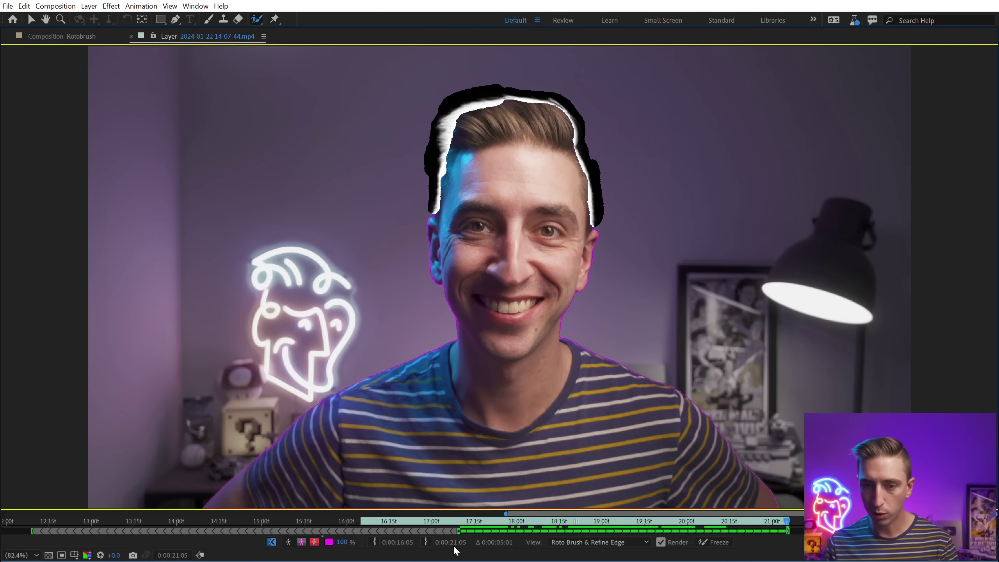
# - Return to layer time 0:00:17:10, propagate the matte backward toward the span start at 0:00:16:05, and scrub to 0:00:18:10
pyautogui.moveTo(762, 524); pyautogui.dragTo(459, 524)
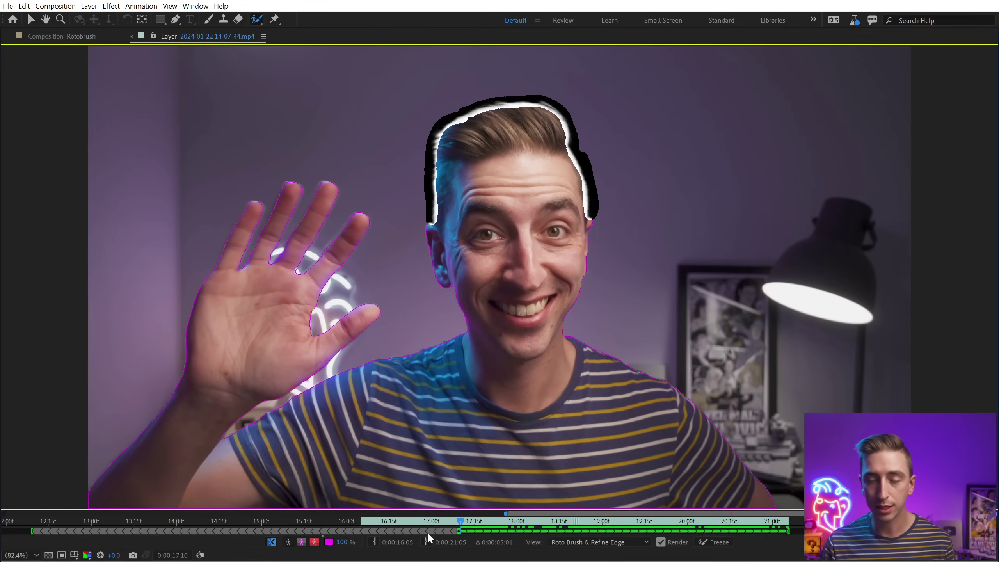
pyautogui.press('pageup')
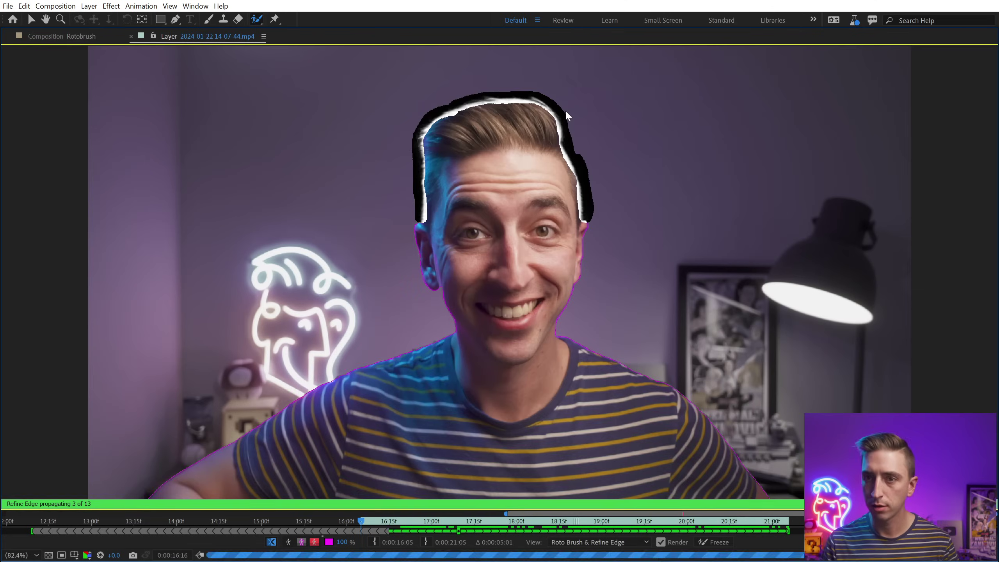
pyautogui.moveTo(381, 523); pyautogui.dragTo(545, 525)
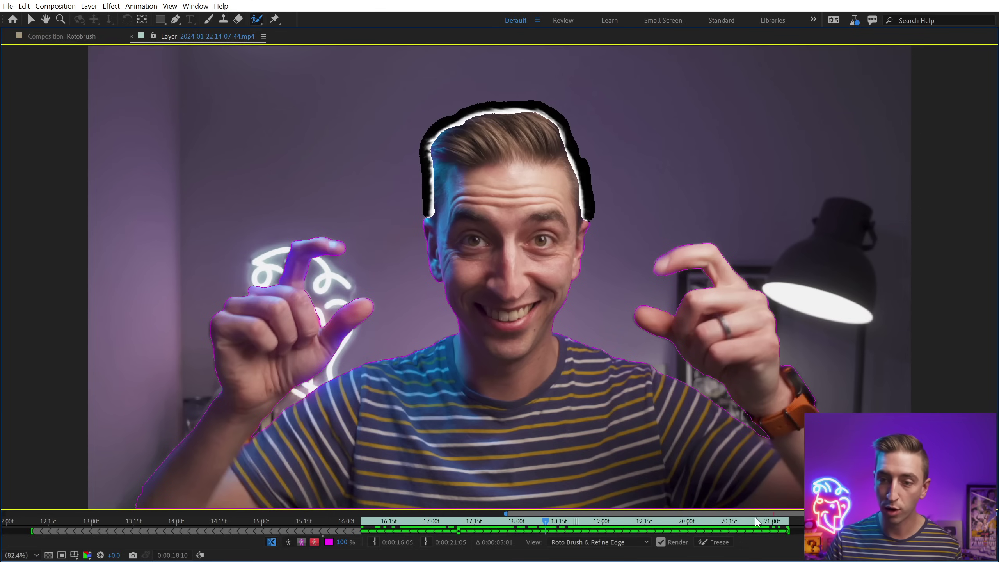